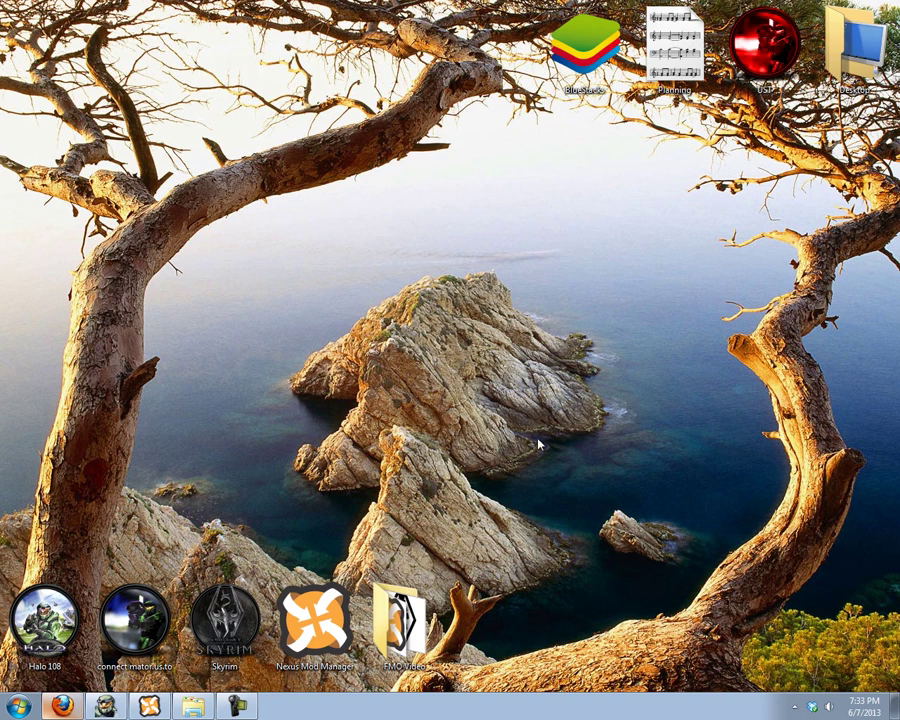
Switch to Firefox and view the main files on the FMO - Forge Menu Overhaul mod page.
click(62, 706)
scroll(159, 346, up, 5)
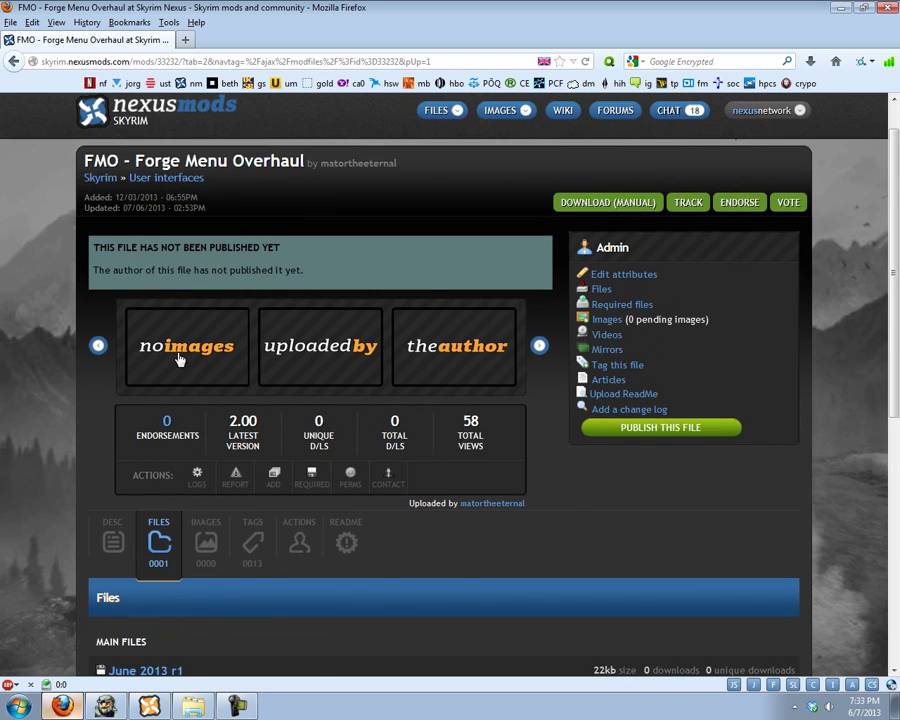
scroll(177, 358, down, 3)
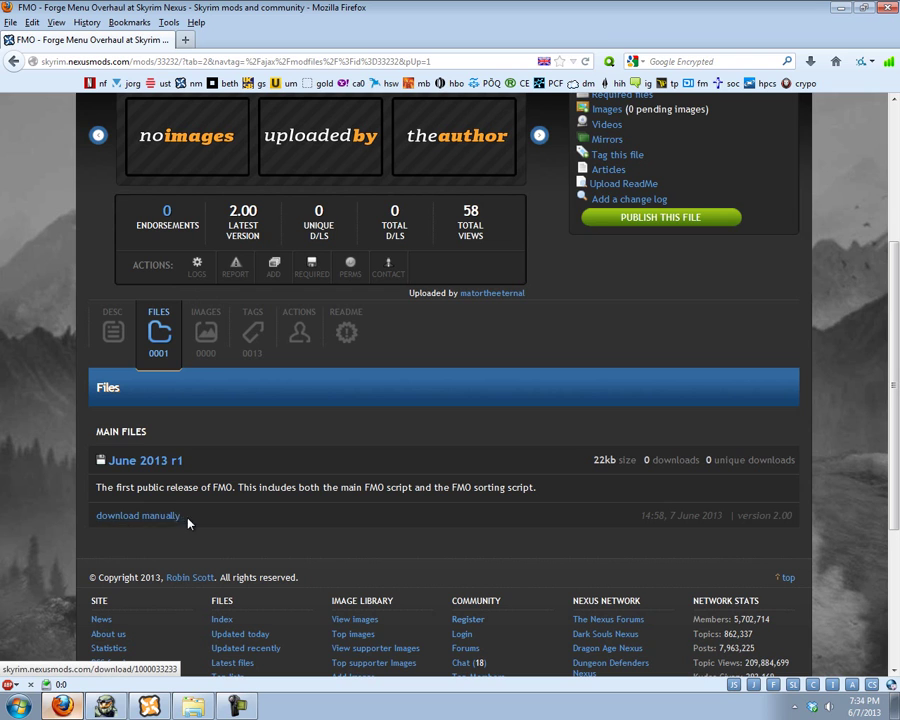
Open the FMO archive from the FMO Video folder and clear the browser window out of the way.
click(193, 706)
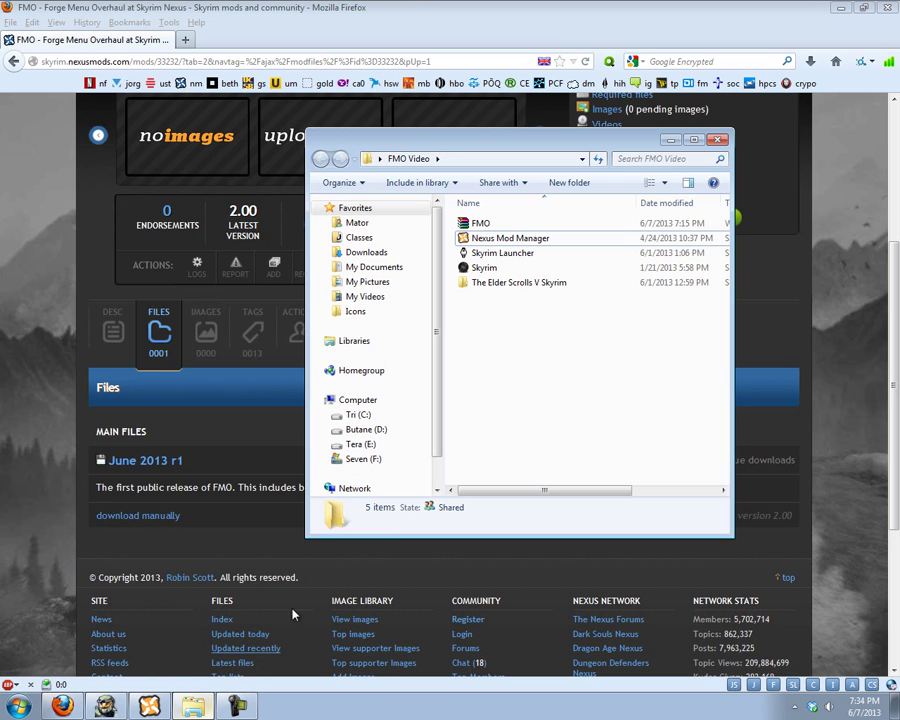
click(482, 224)
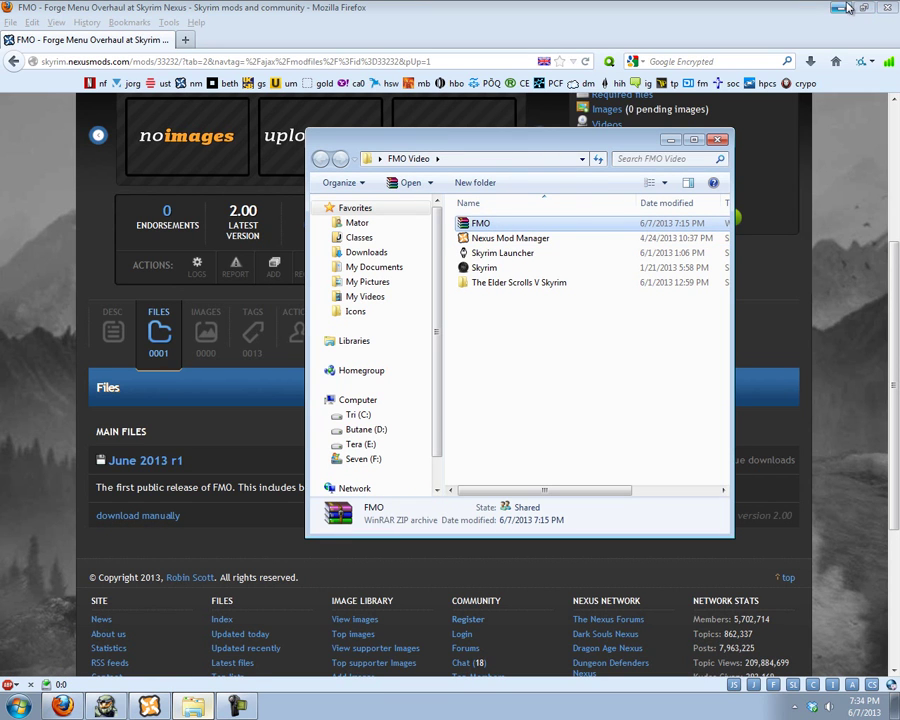
key(super+Home)
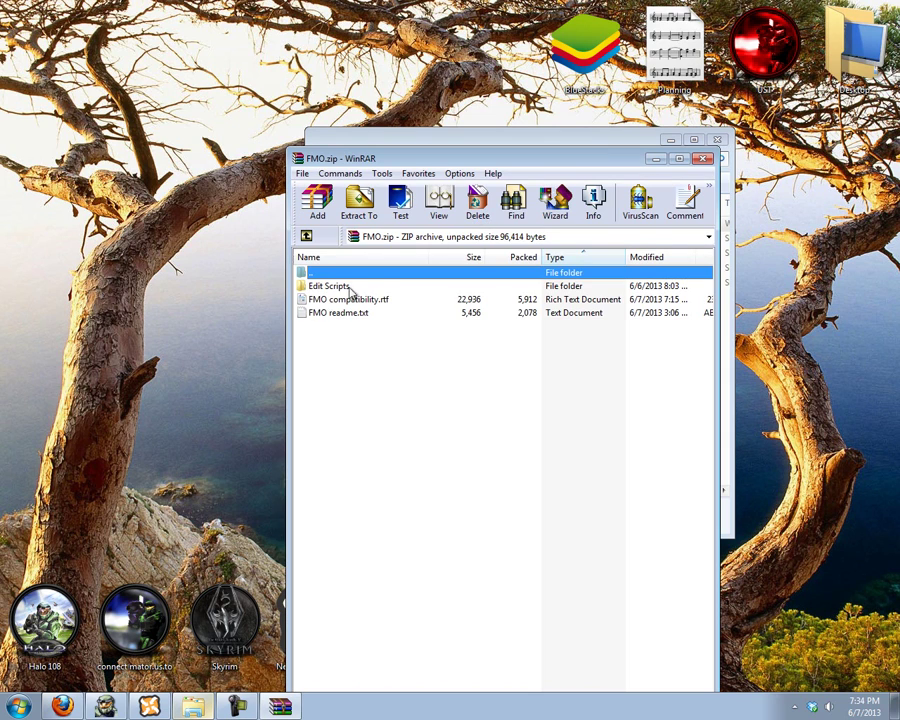
Examine the FMO archive's compatibility document, readme and Edit Scripts folder, then minimize the archive window.
key(Down)
key(Down)
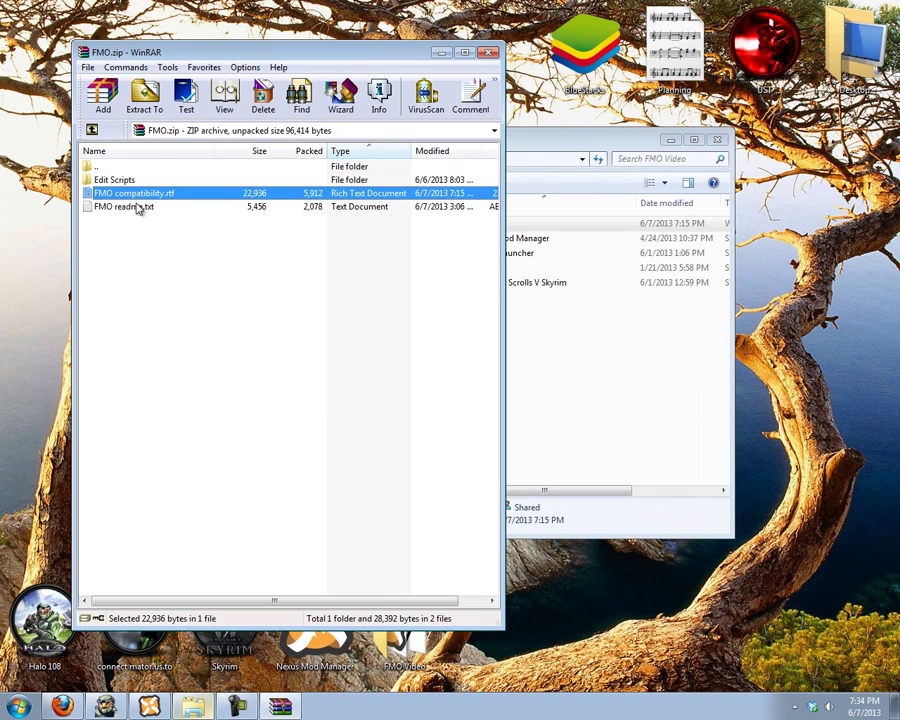
click(120, 206)
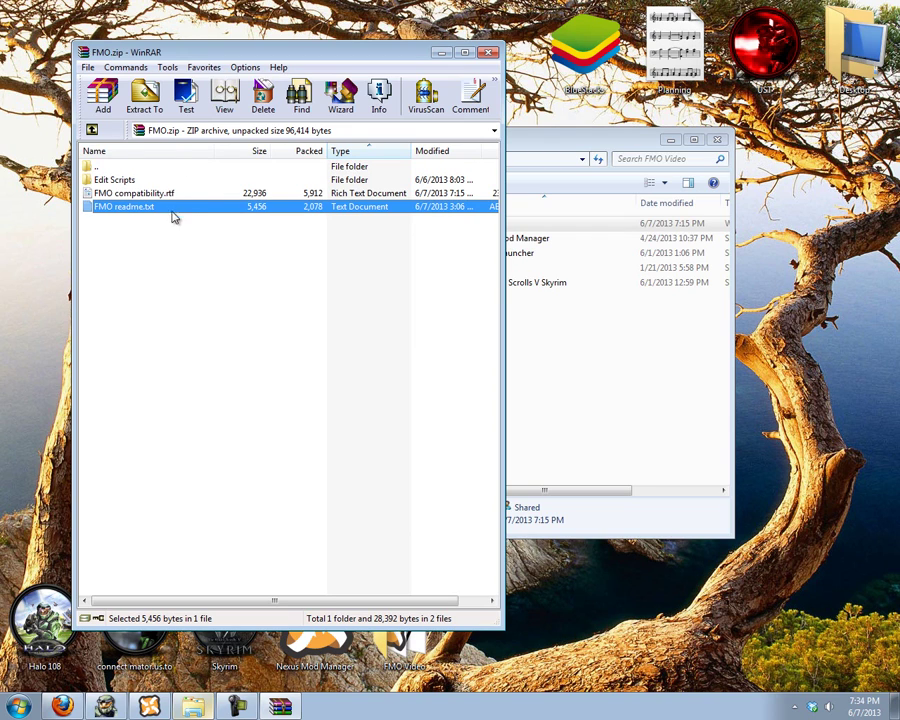
click(143, 192)
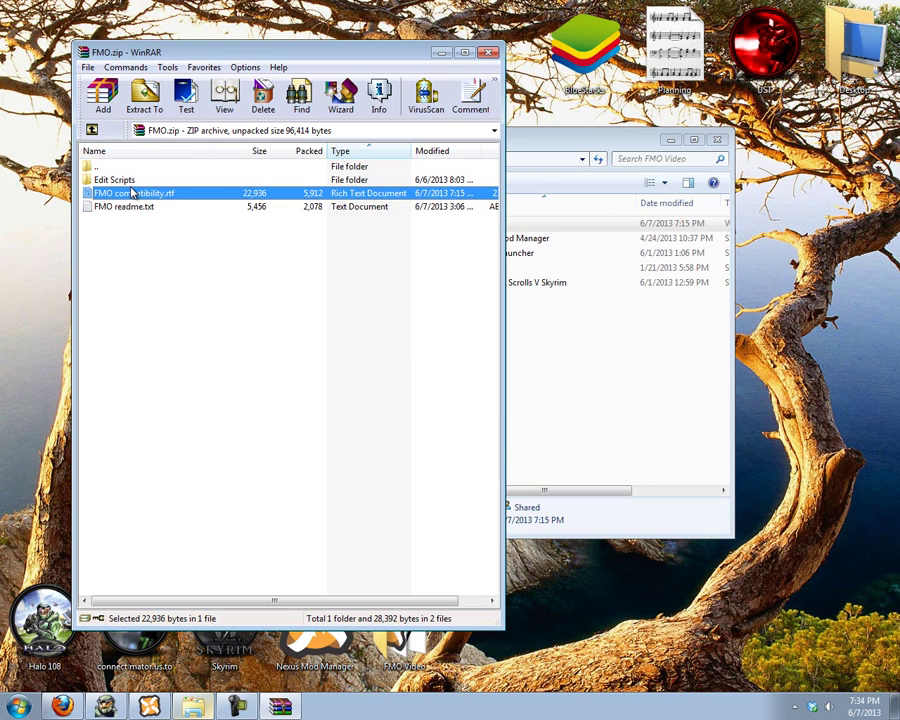
click(118, 179)
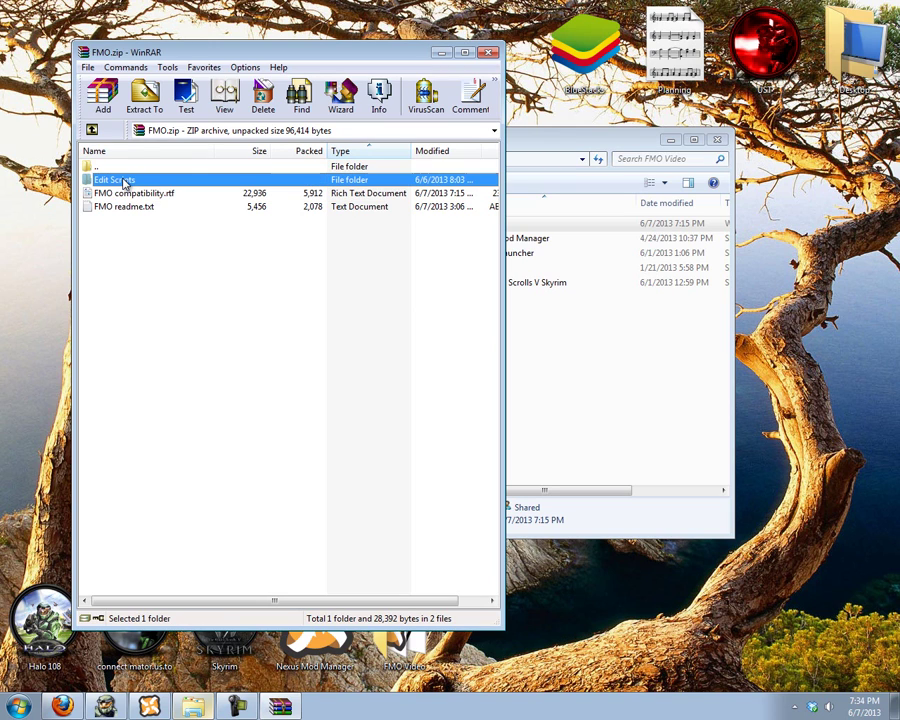
double_click(100, 179)
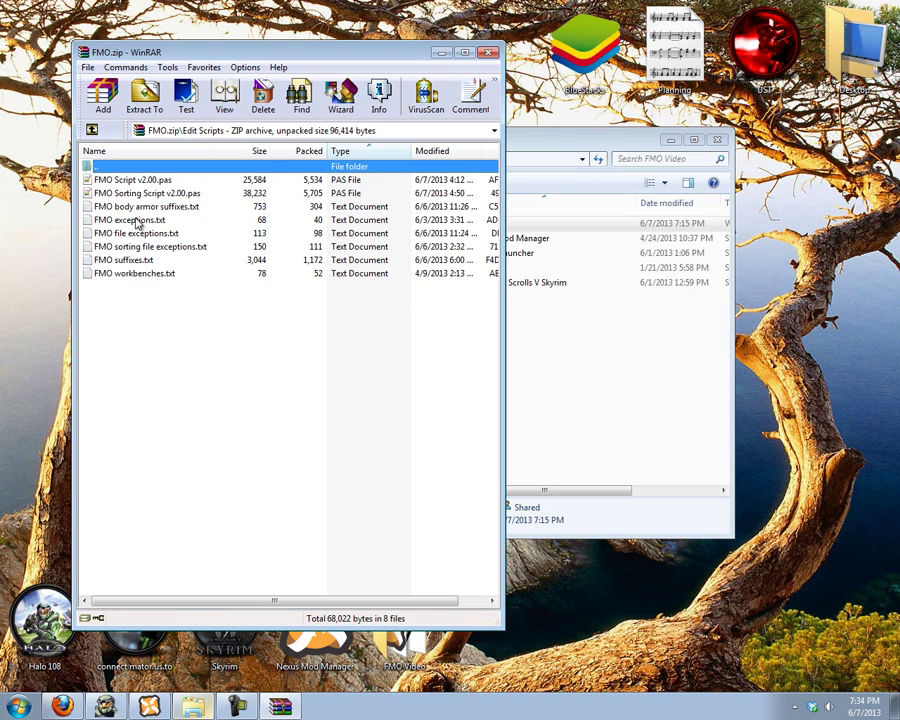
double_click(121, 168)
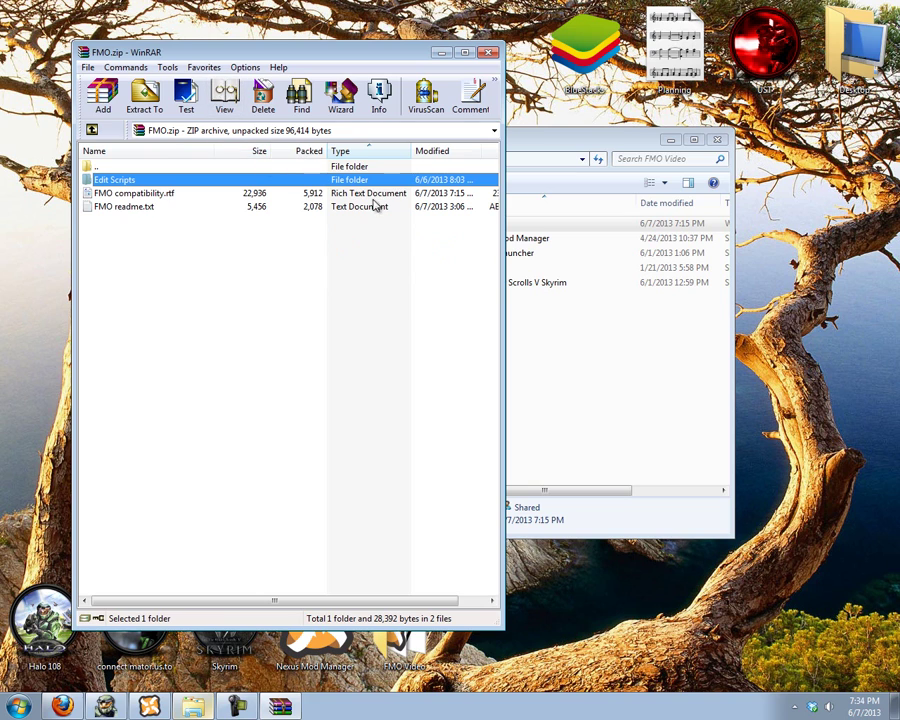
click(330, 278)
click(446, 55)
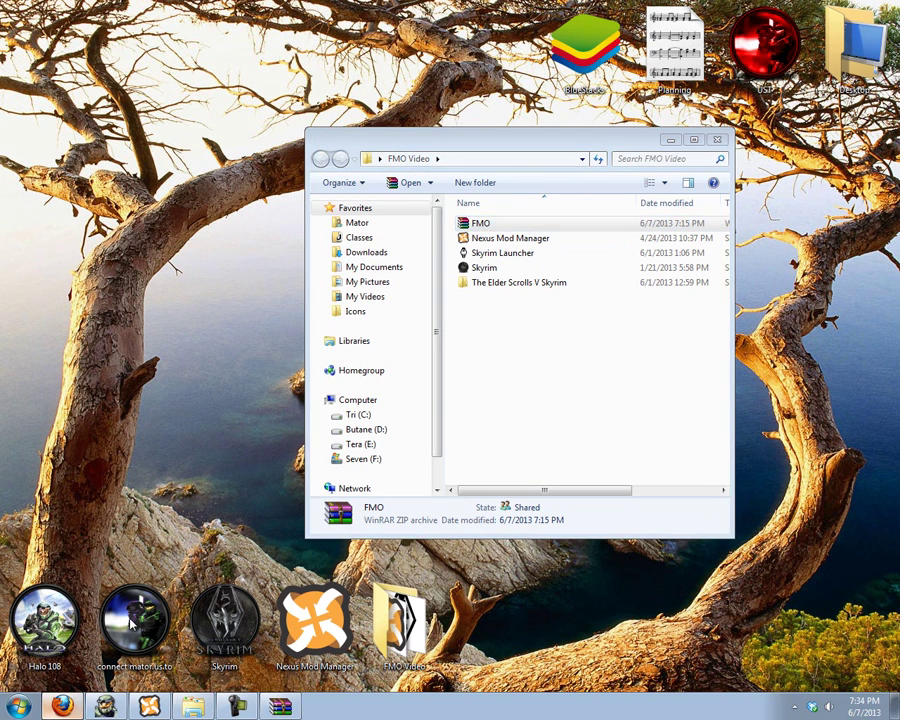
Switch to Firefox, search for tes5edit in a new tab and open the TES5Edit page at Skyrim Nexus.
key(alt+Tab)
key(ctrl+t)
text(tes5edit)
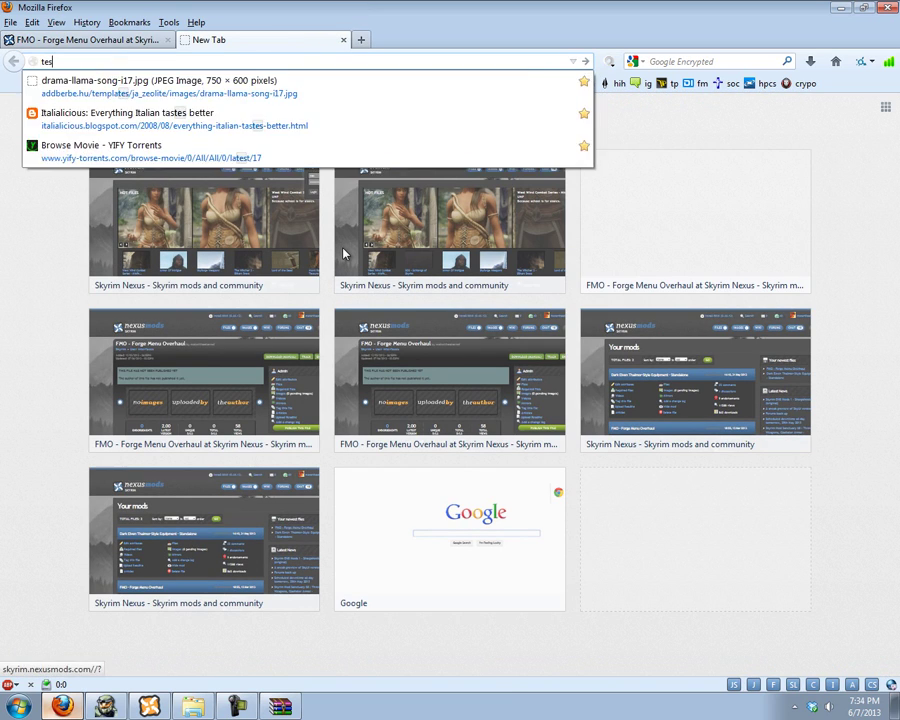
key(Return)
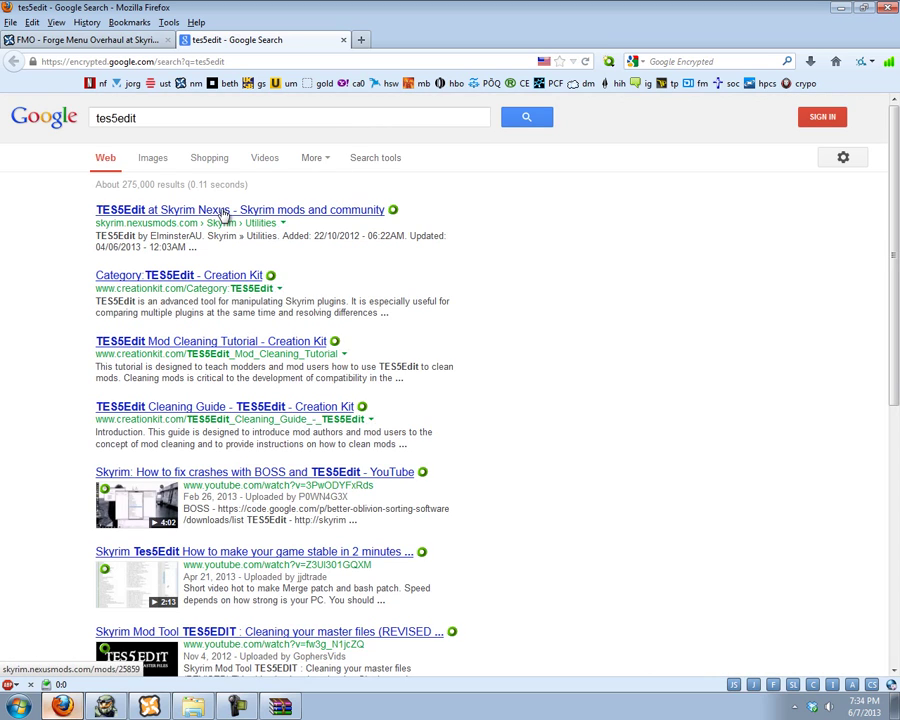
click(224, 212)
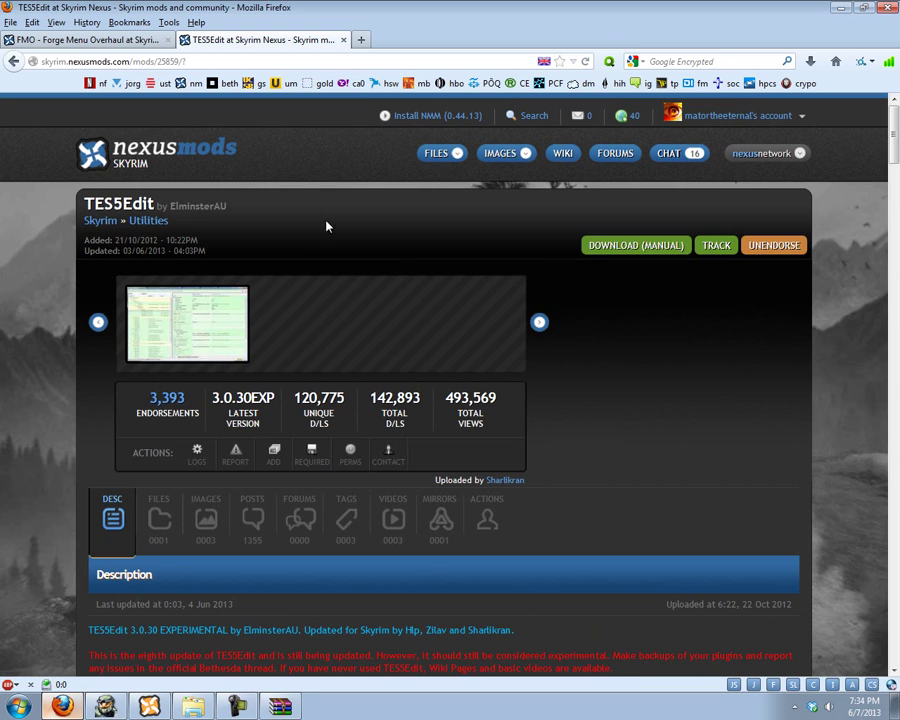
Download TES5Edit_3_0_30_EXPERIMENTAL manually from the Salt Lake 4, USA server, save the file and minimize the browser.
click(158, 518)
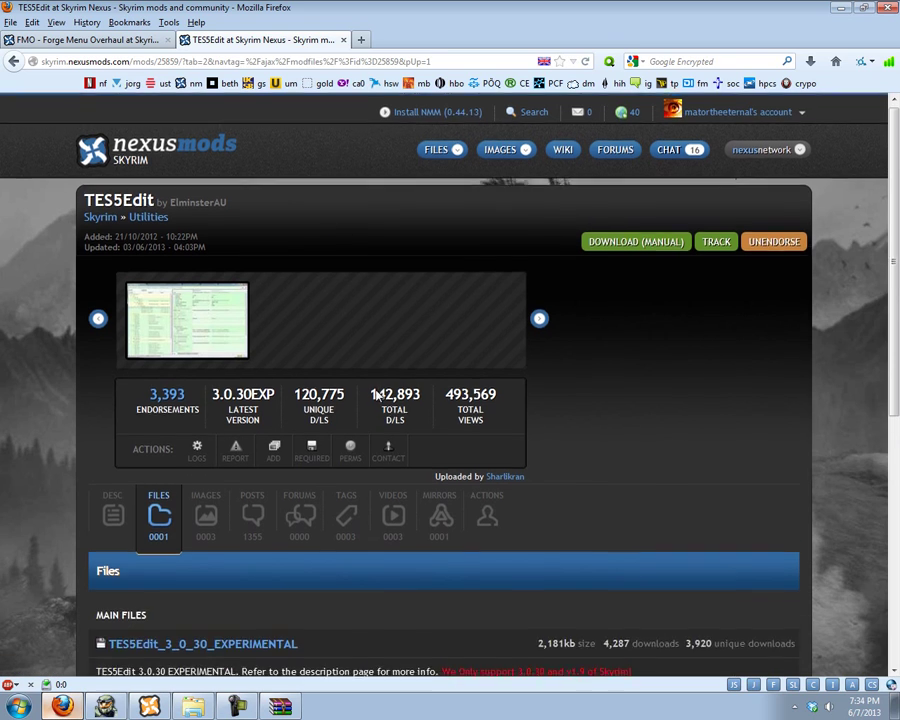
scroll(283, 585, down, 2)
scroll(282, 585, down, 2)
click(402, 460)
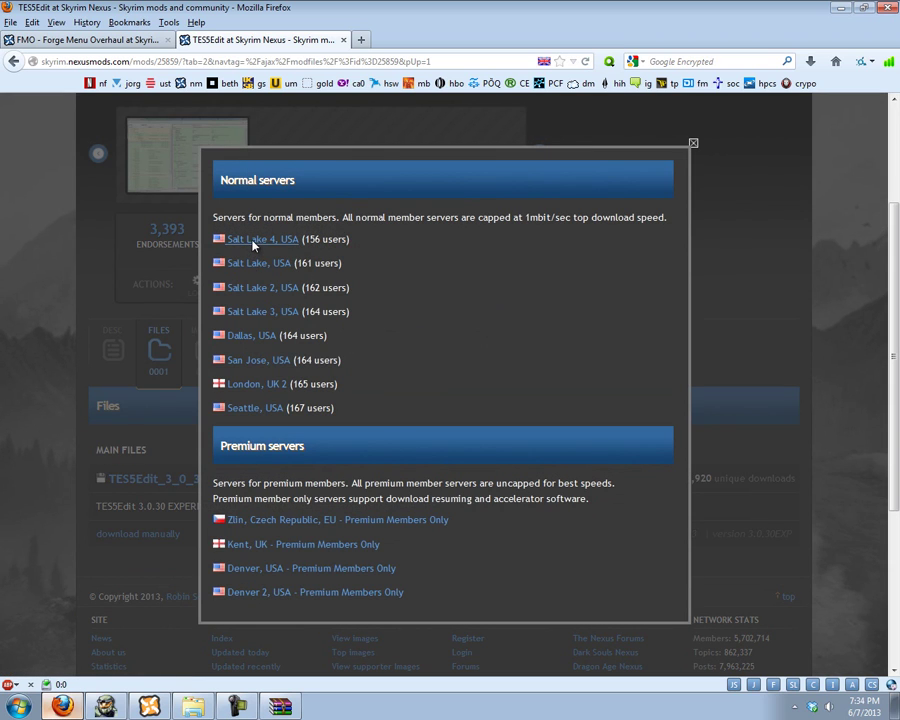
click(253, 243)
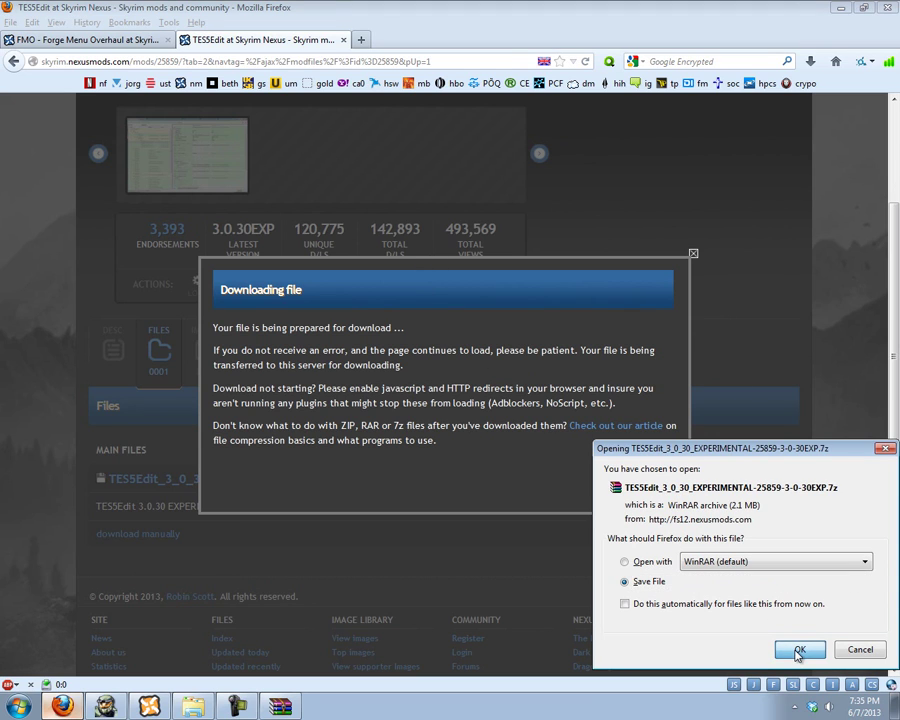
key(Return)
click(510, 636)
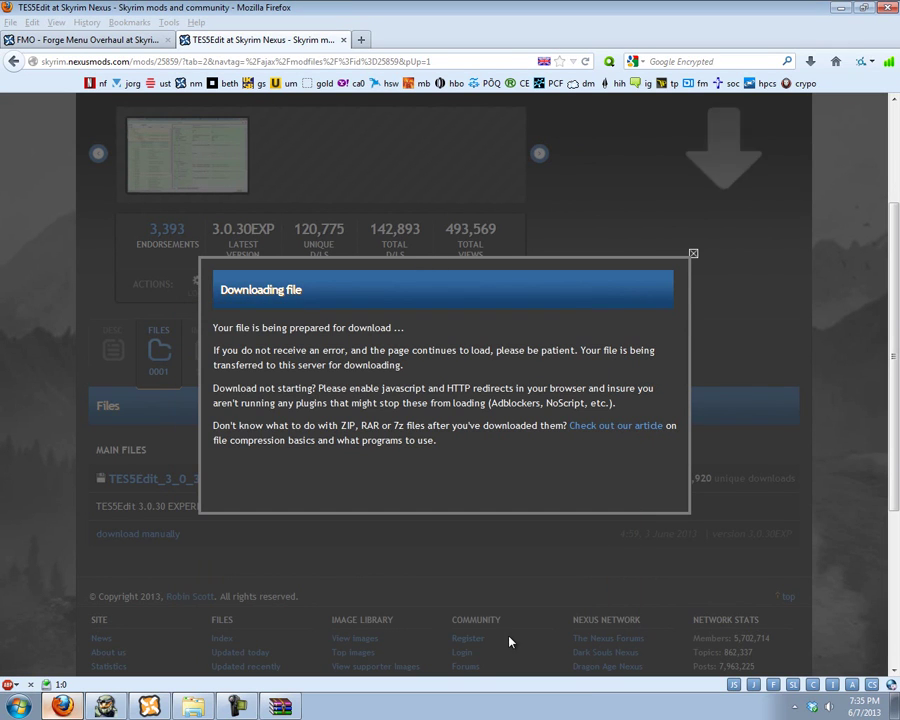
click(693, 254)
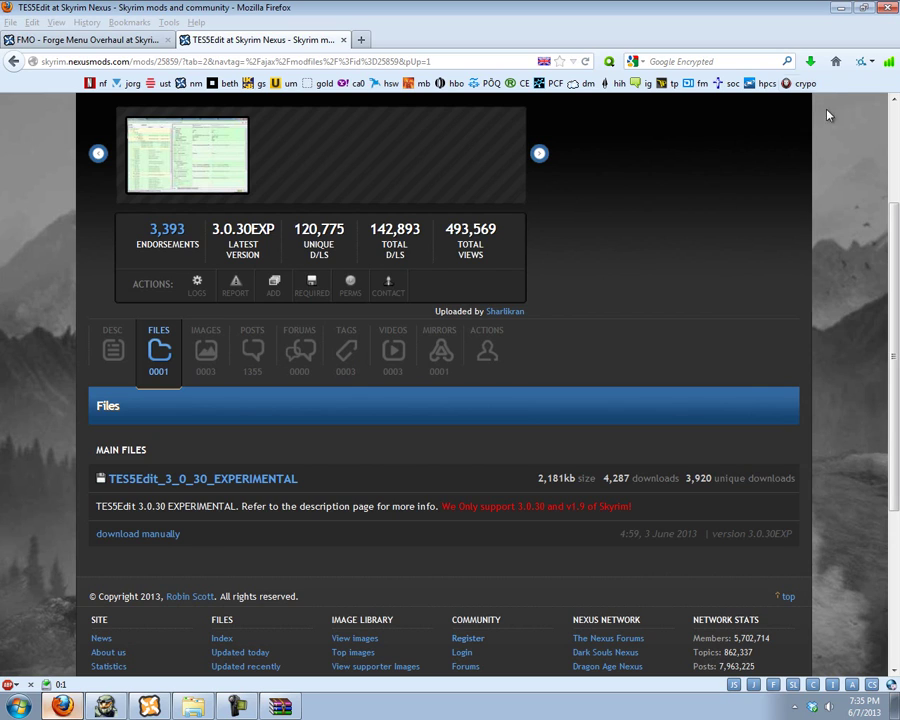
click(843, 8)
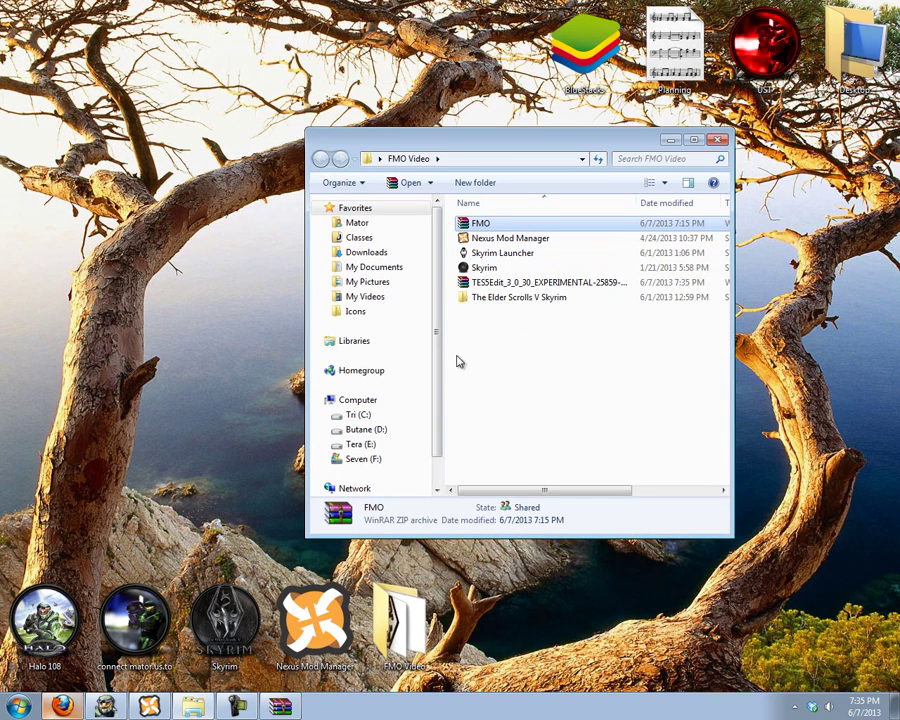
Open the downloaded TES5Edit archive, select all of its contents and return to the FMO Video folder window.
click(488, 284)
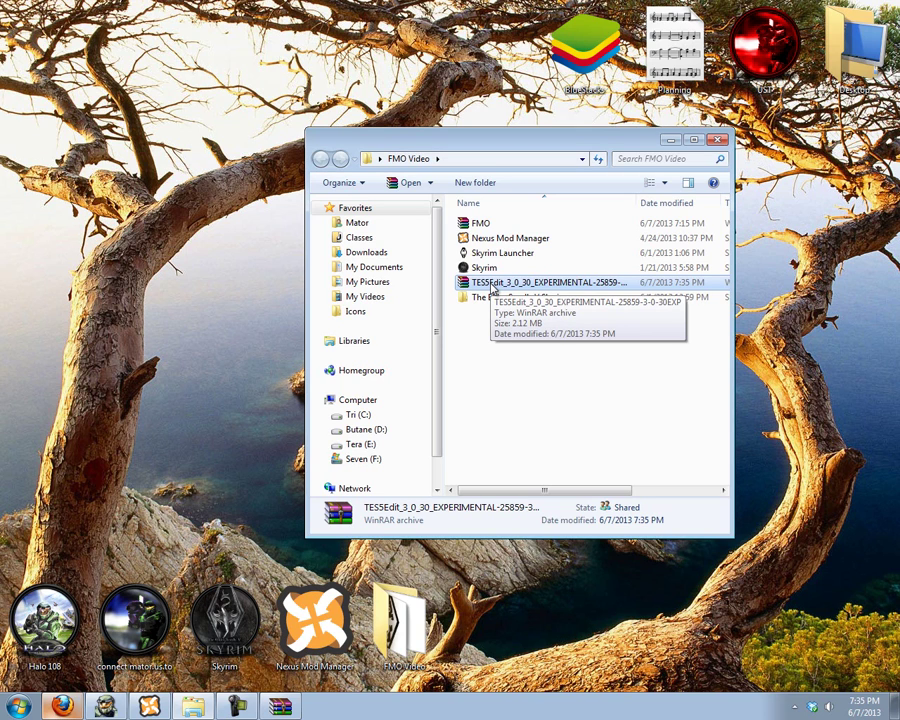
double_click(492, 285)
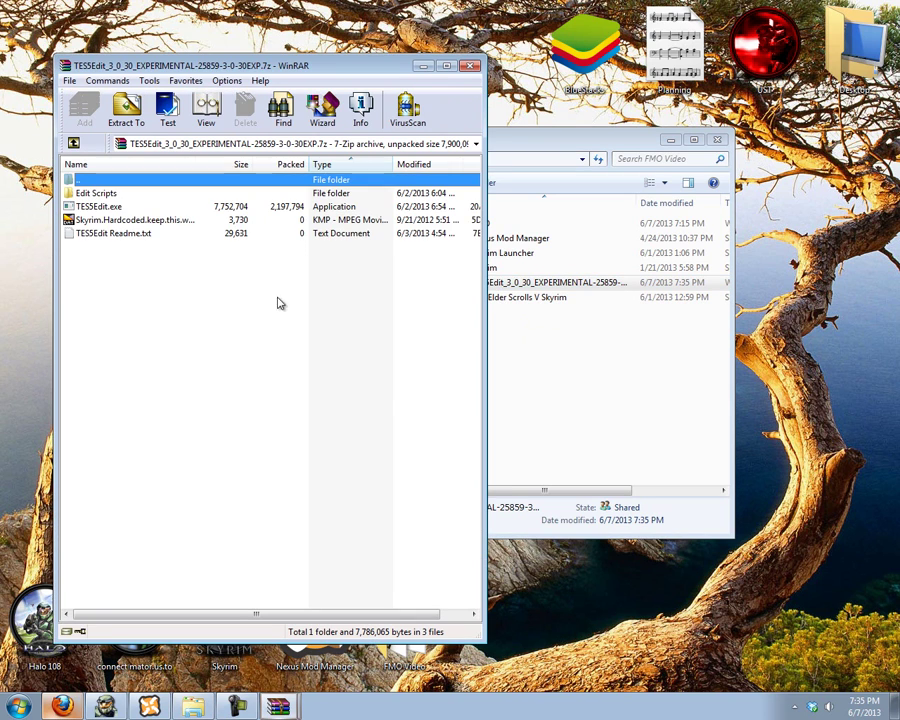
drag(191, 298, 85, 200)
key(alt+Tab)
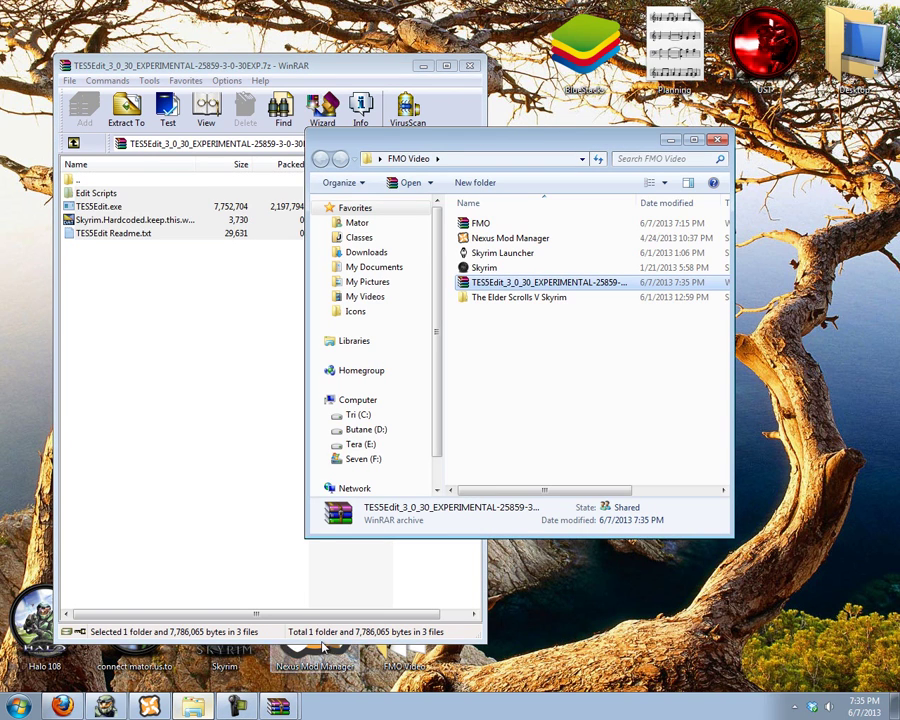
Open the TES5Edit folder inside The Elder Scrolls V Skyrim folder.
double_click(520, 297)
scroll(588, 298, down, 2)
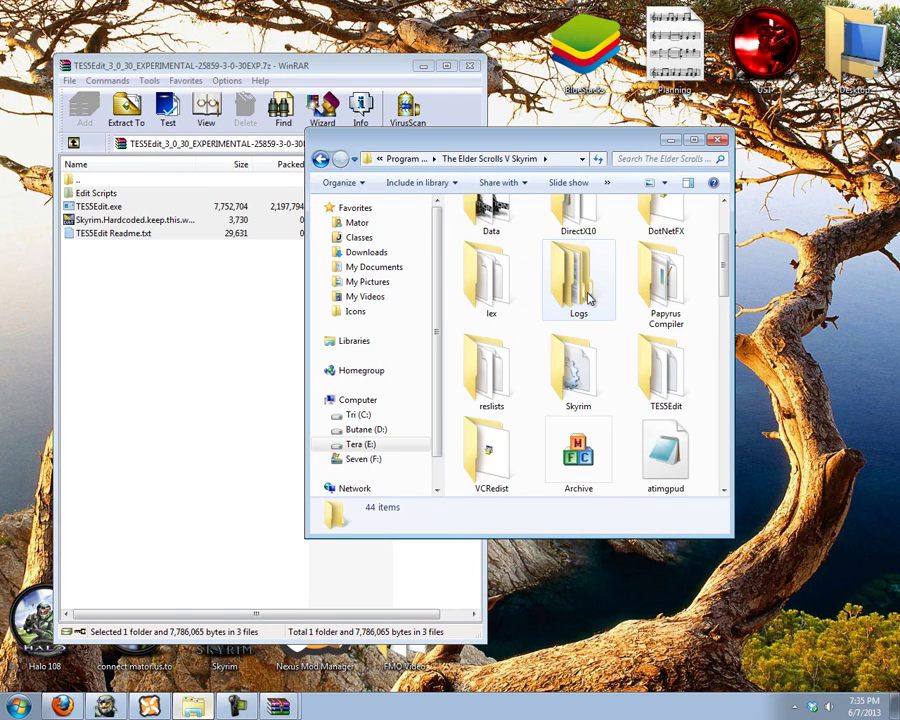
scroll(588, 280, down, 3)
scroll(582, 300, up, 3)
click(640, 350)
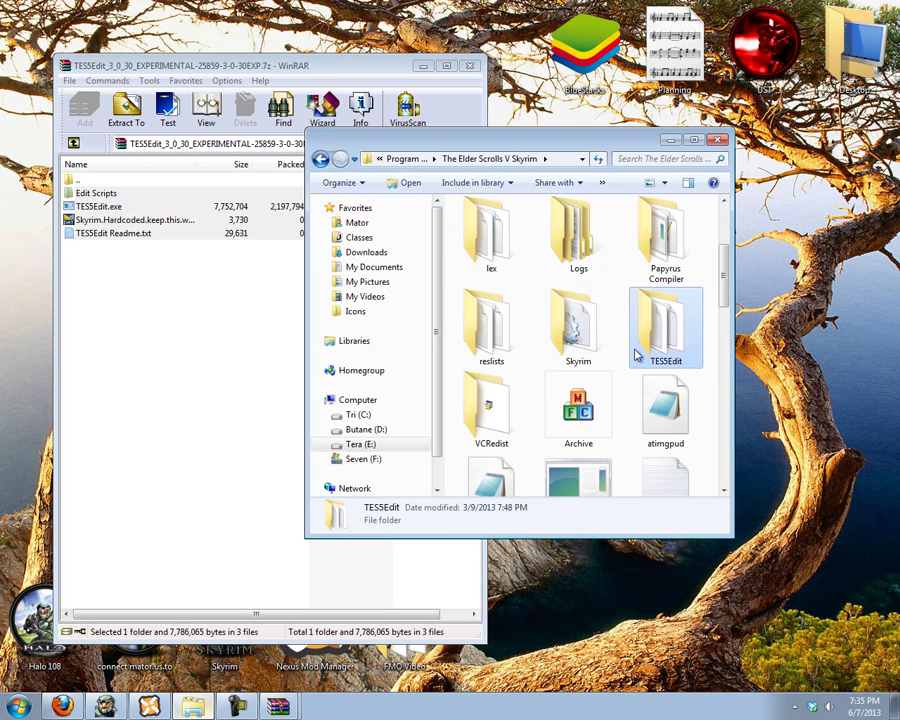
double_click(660, 328)
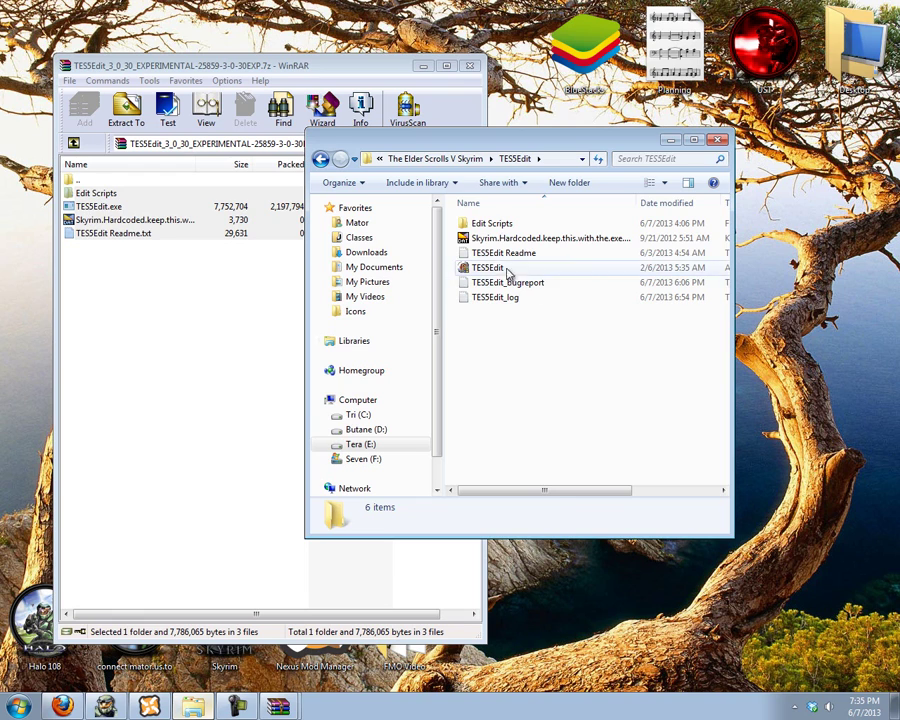
Clear the selection in the TES5Edit archive, go up to the FMO Video folder in WinRAR and open FMO.zip.
click(110, 318)
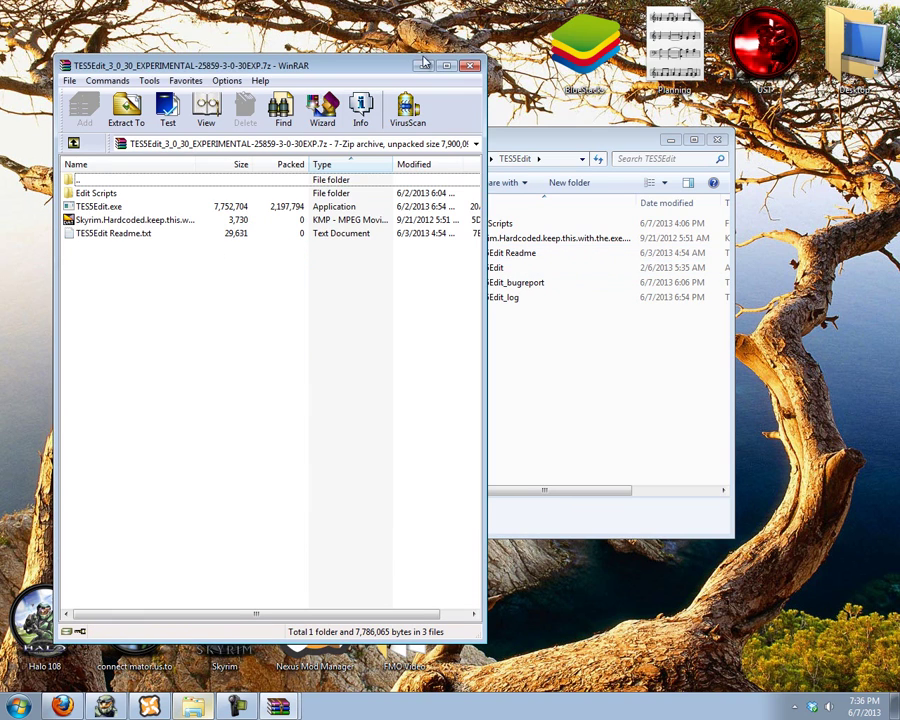
click(522, 240)
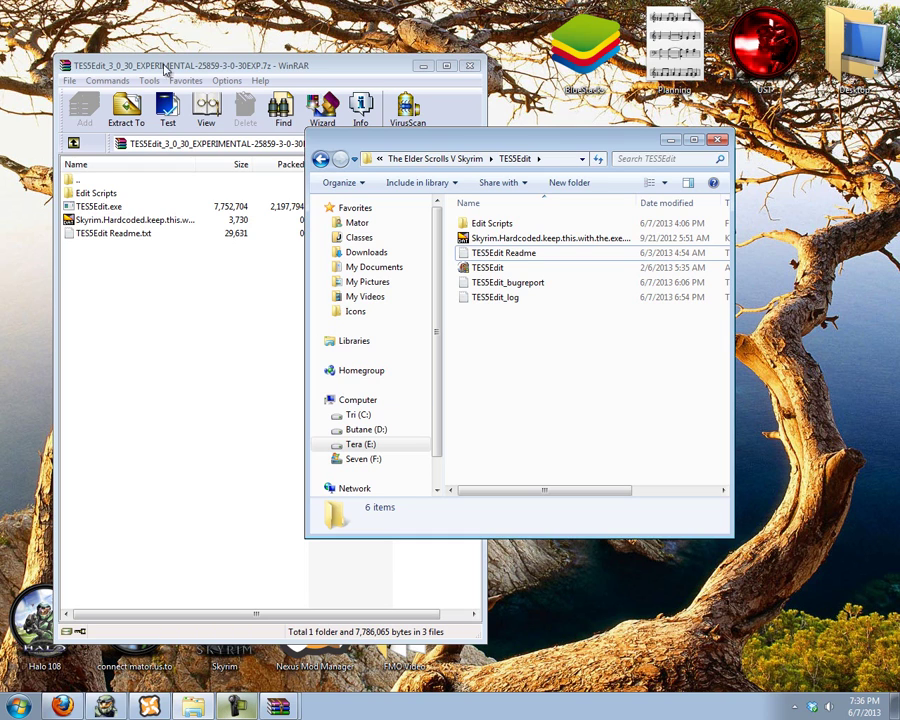
double_click(77, 179)
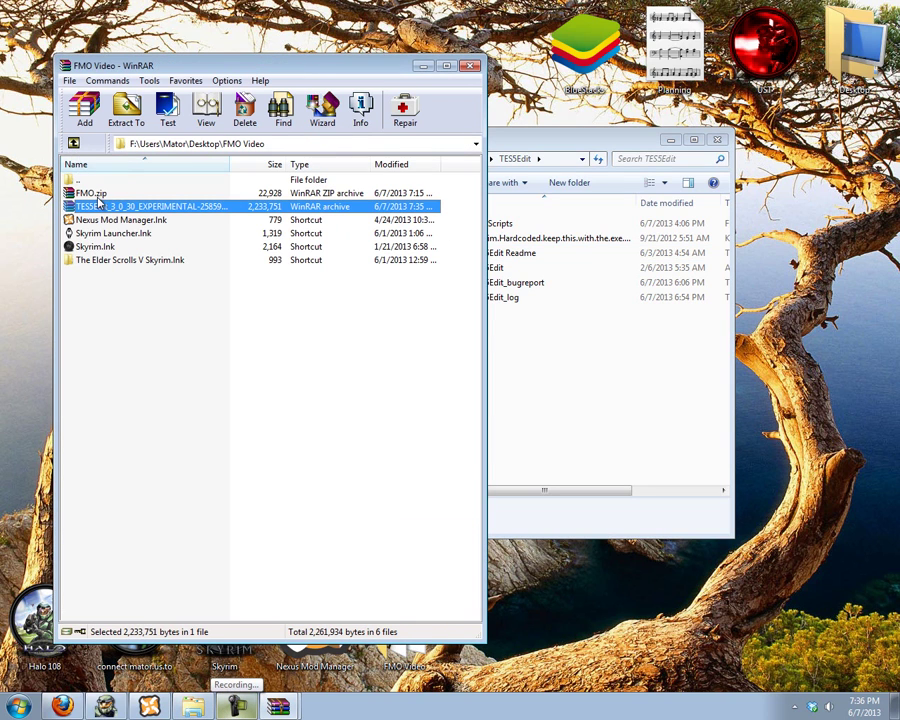
double_click(97, 196)
Extract FMO.zip's Edit Scripts folder into the TES5Edit folder, merging the folders and replacing all conflicting files.
click(100, 194)
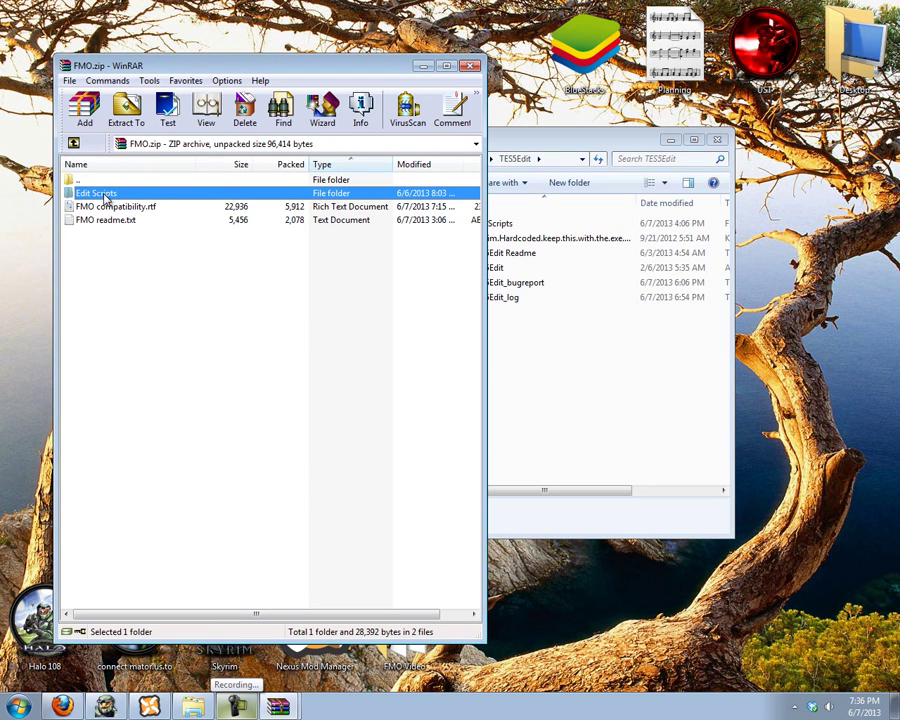
drag(107, 197, 581, 356)
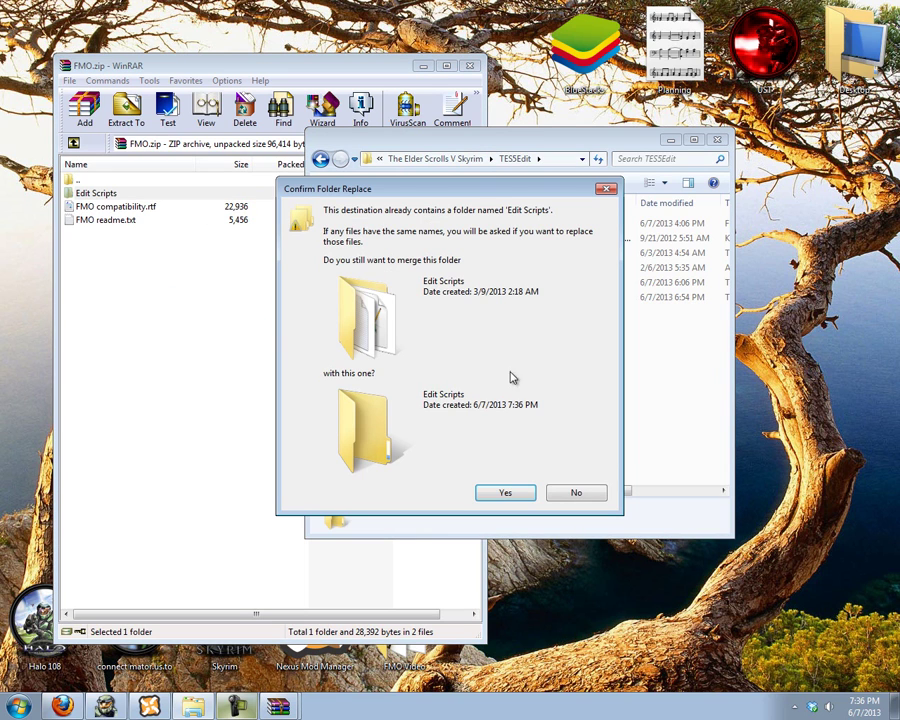
click(505, 492)
click(309, 512)
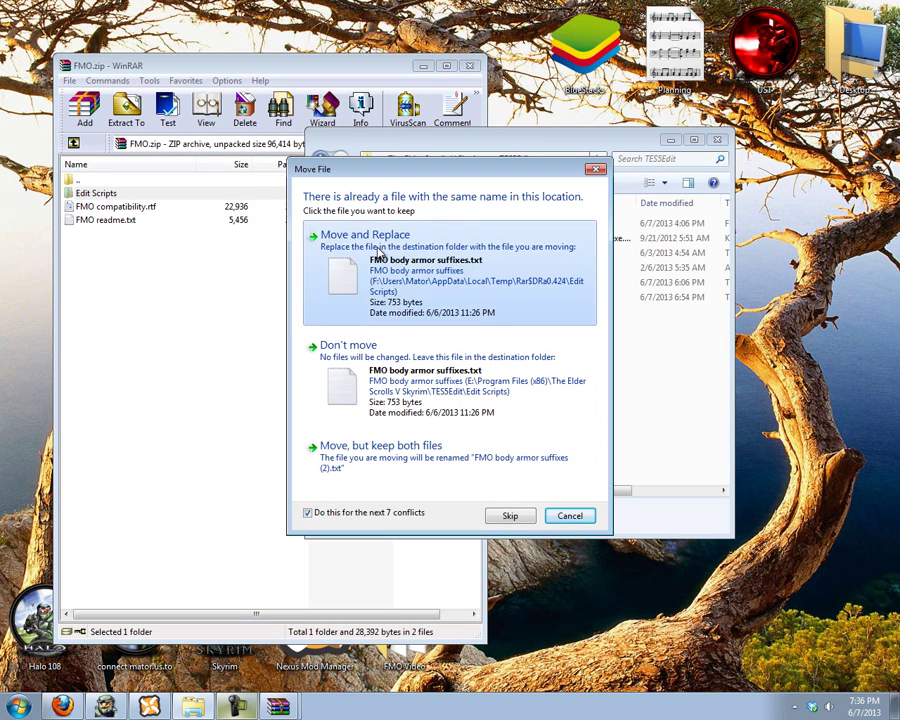
click(378, 252)
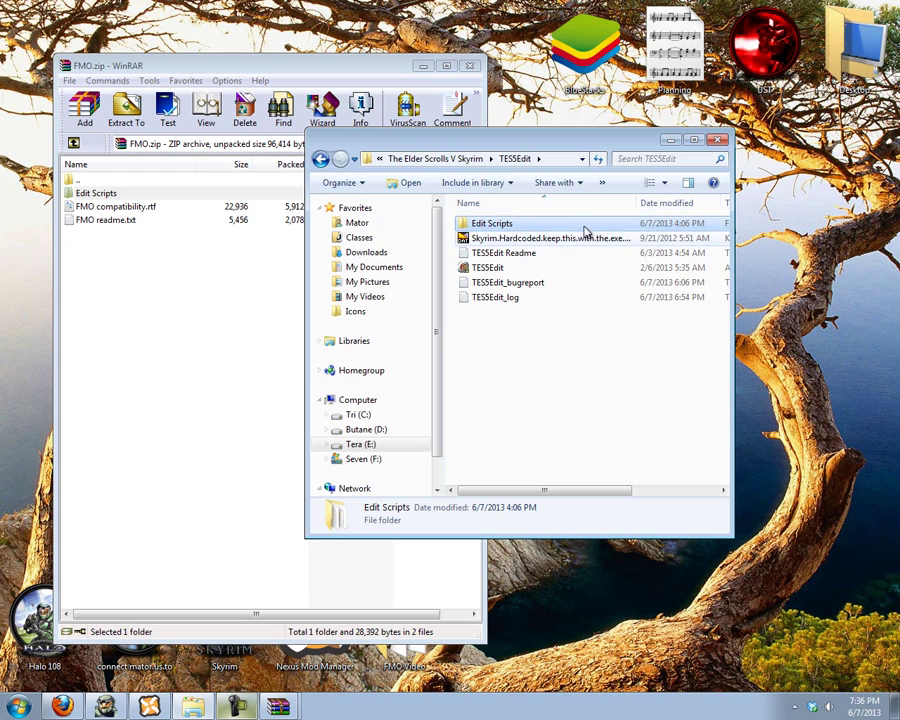
click(167, 277)
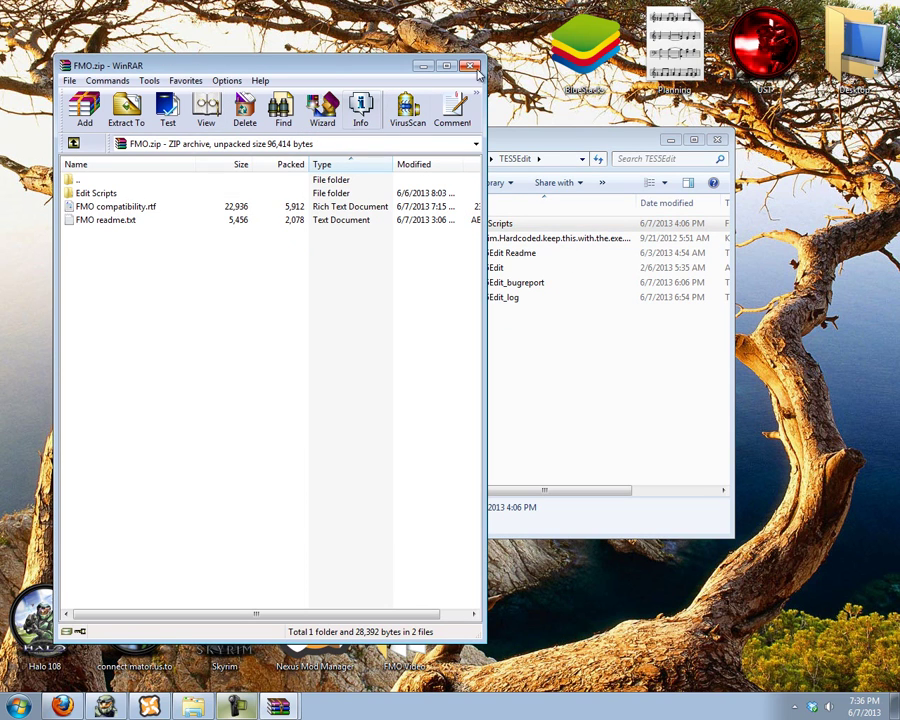
Minimize the WinRAR window and select the TES5Edit application in the TES5Edit folder.
click(423, 66)
click(477, 270)
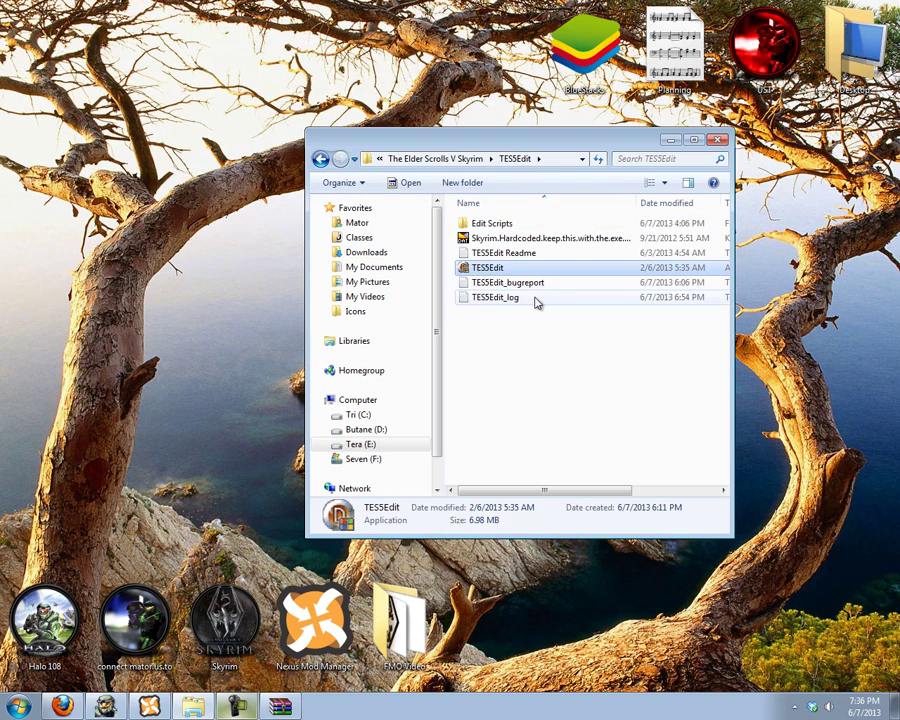
double_click(470, 267)
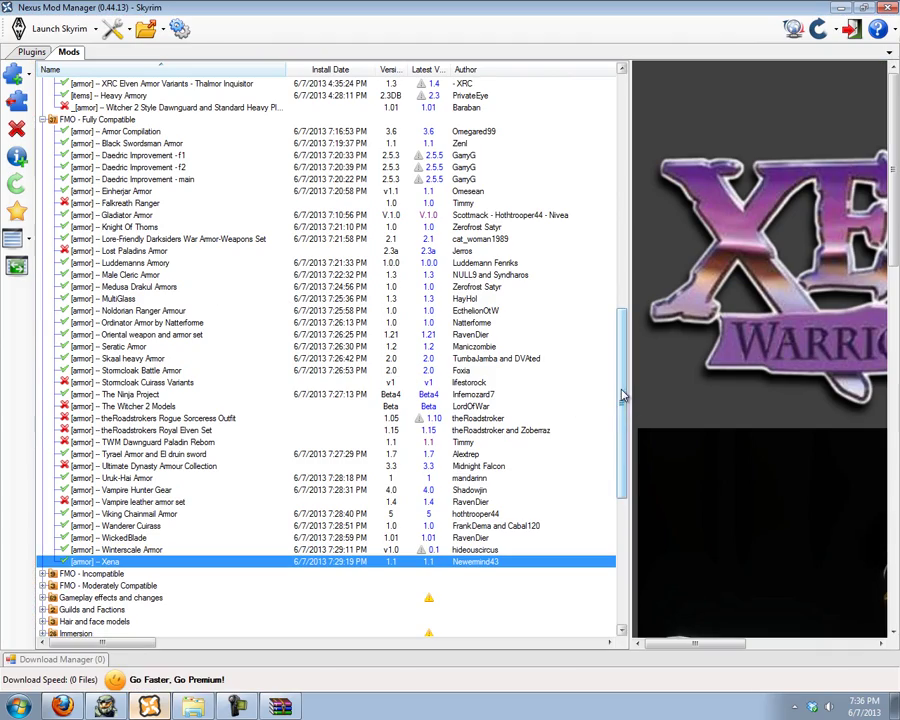
Switch to Nexus Mod Manager and examine the armor mods in the FMO - Flawless and FMO - Fully Compatible categories.
scroll(617, 318, up, 6)
scroll(591, 237, up, 8)
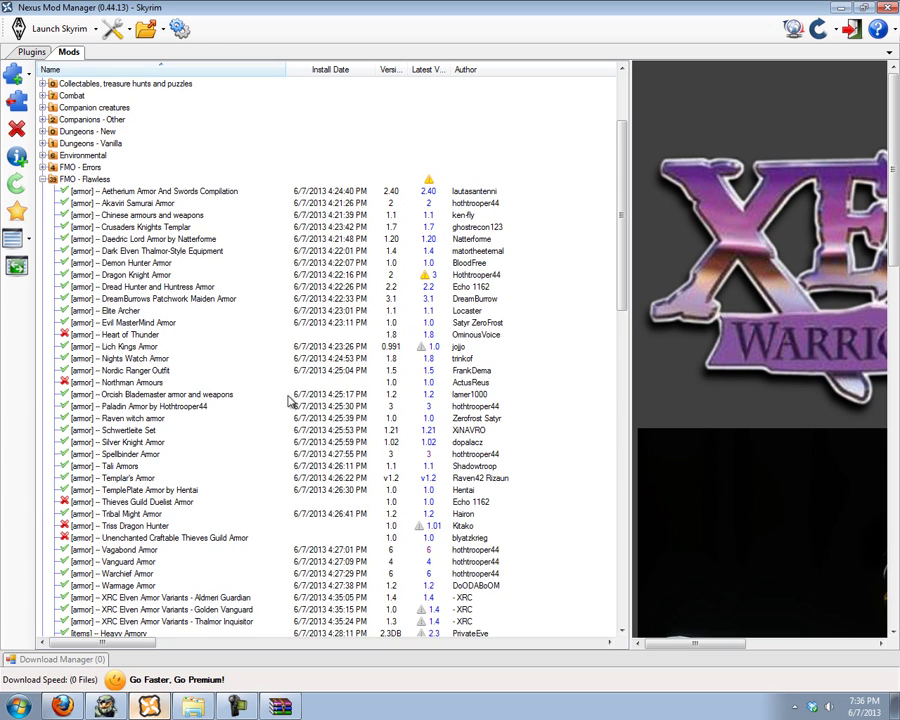
scroll(285, 400, down, 5)
scroll(183, 300, up, 2)
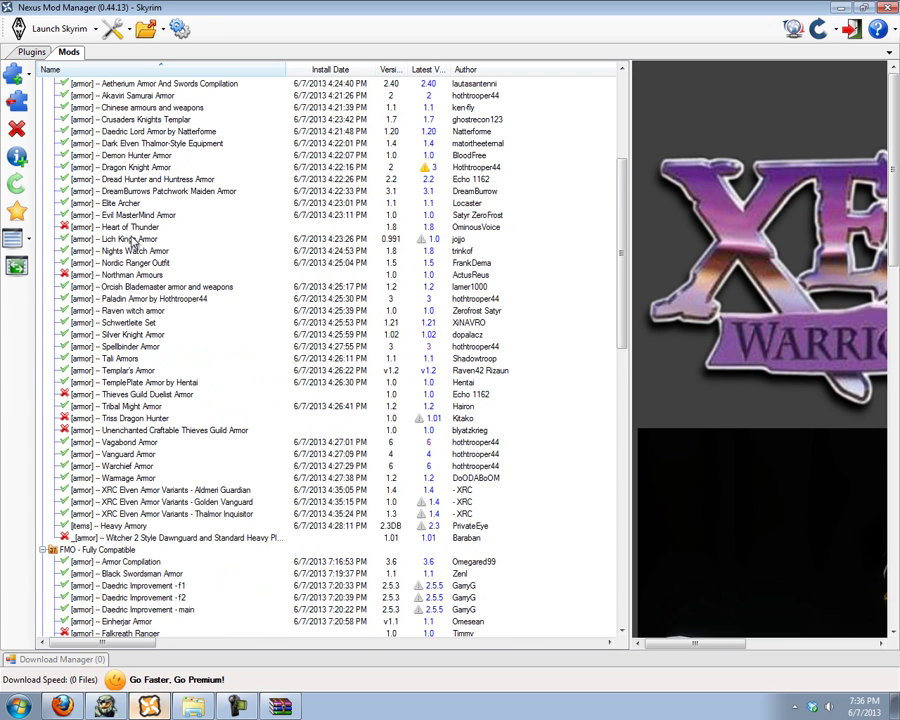
scroll(120, 215, up, 2)
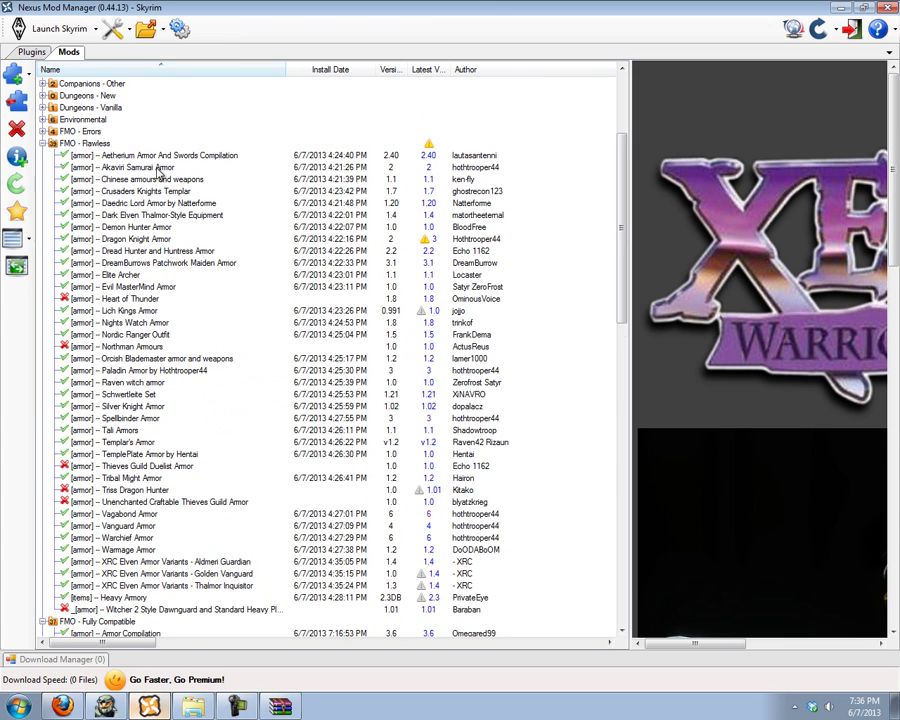
scroll(272, 330, down, 1)
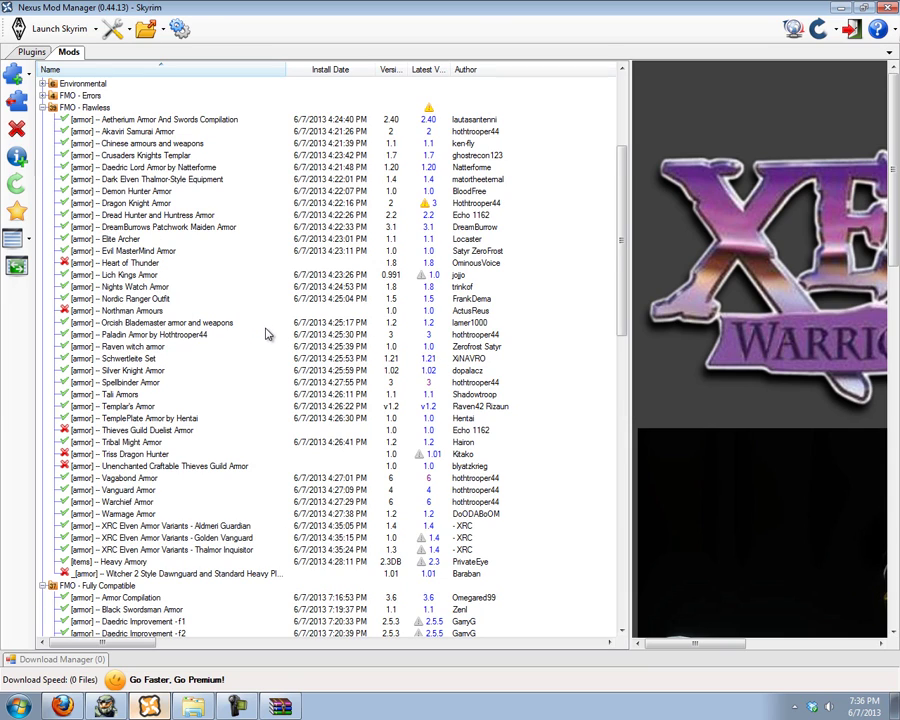
scroll(250, 335, down, 6)
scroll(203, 346, down, 6)
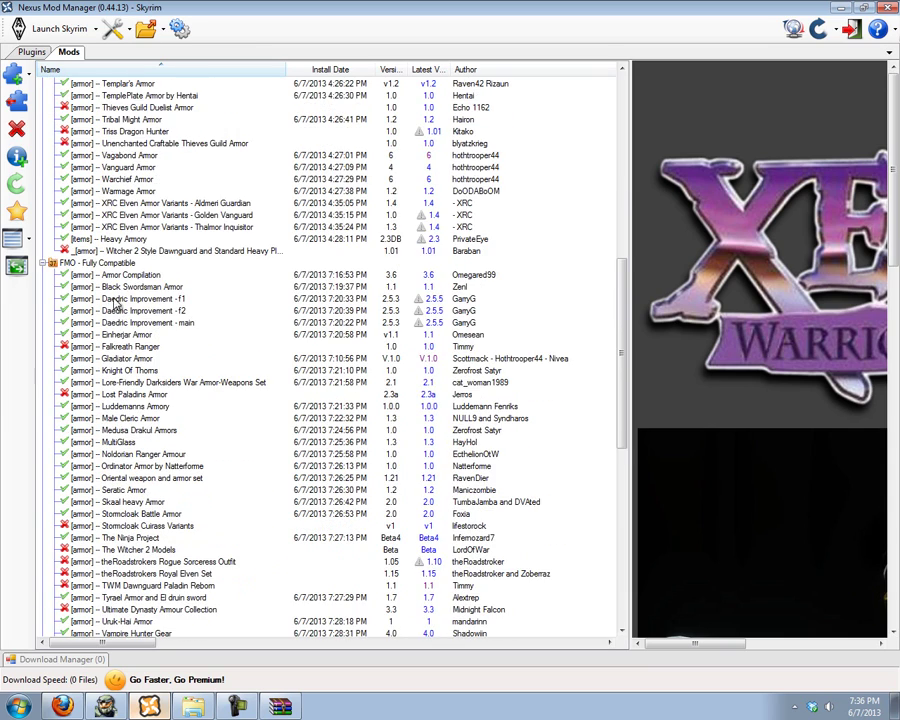
scroll(110, 240, up, 1)
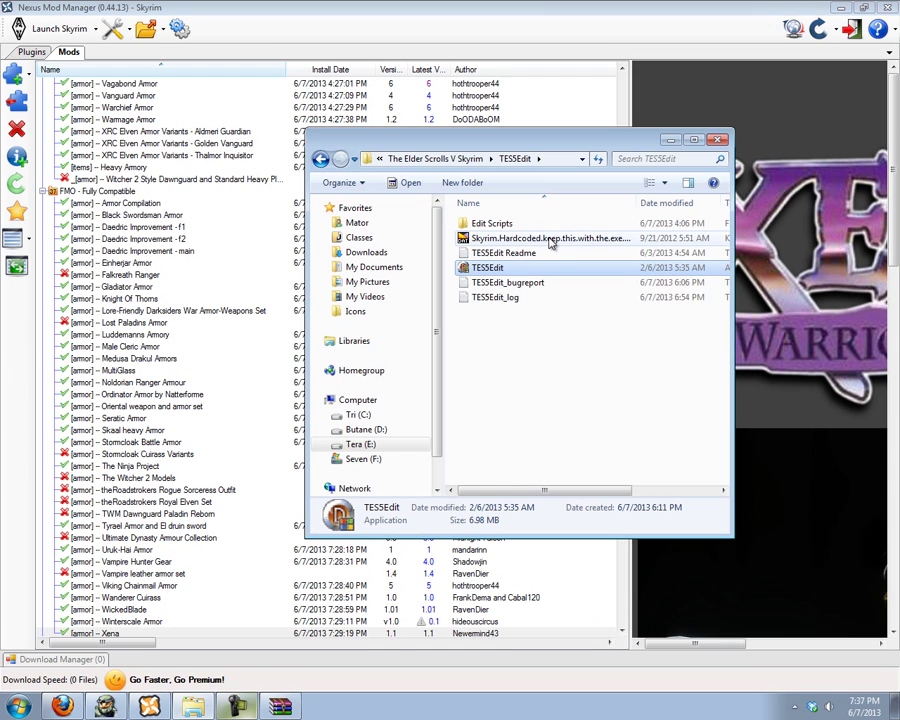
Launch TES5Edit from its folder and deselect every plugin in the Master/Plugin Selection.
double_click(480, 269)
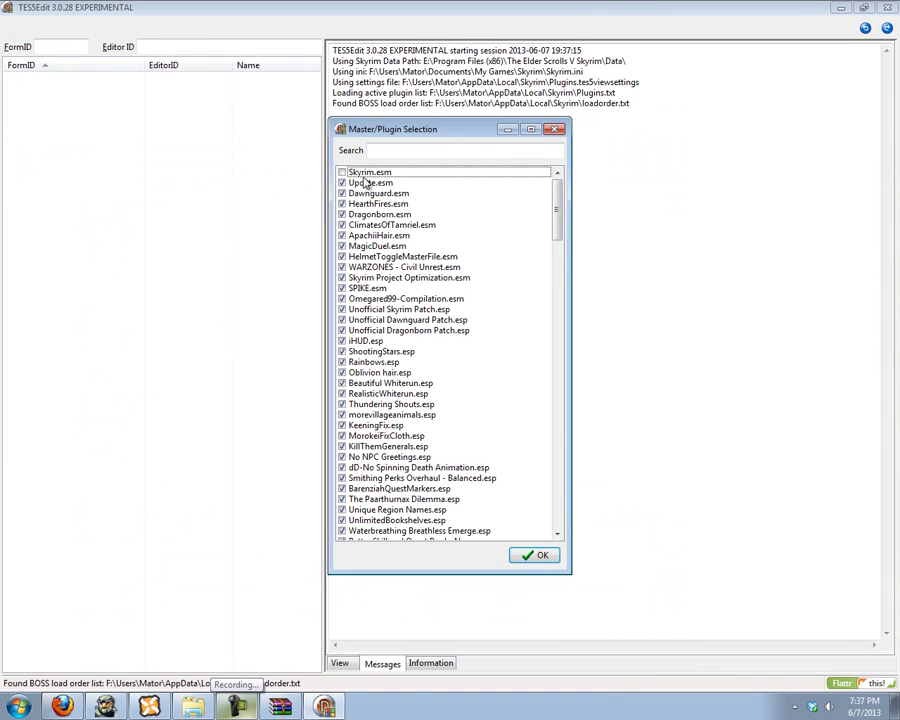
right_click(441, 229)
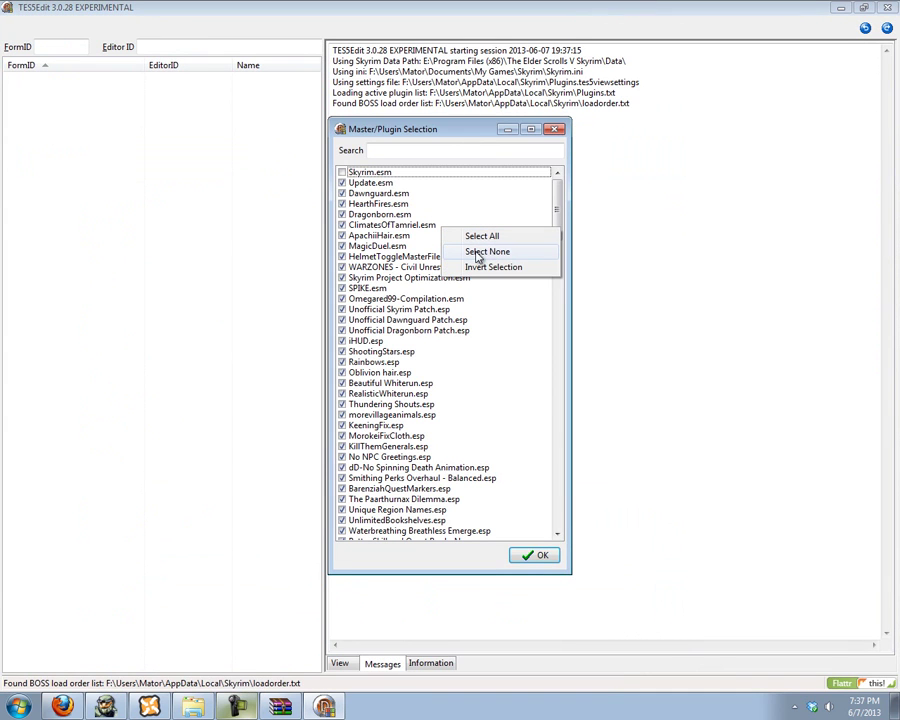
click(487, 251)
Tick Skyrim.esm, Update.esm, Dawnguard.esm, Dragonborn.esm and Omegared99-Compilation.esm for loading.
click(342, 172)
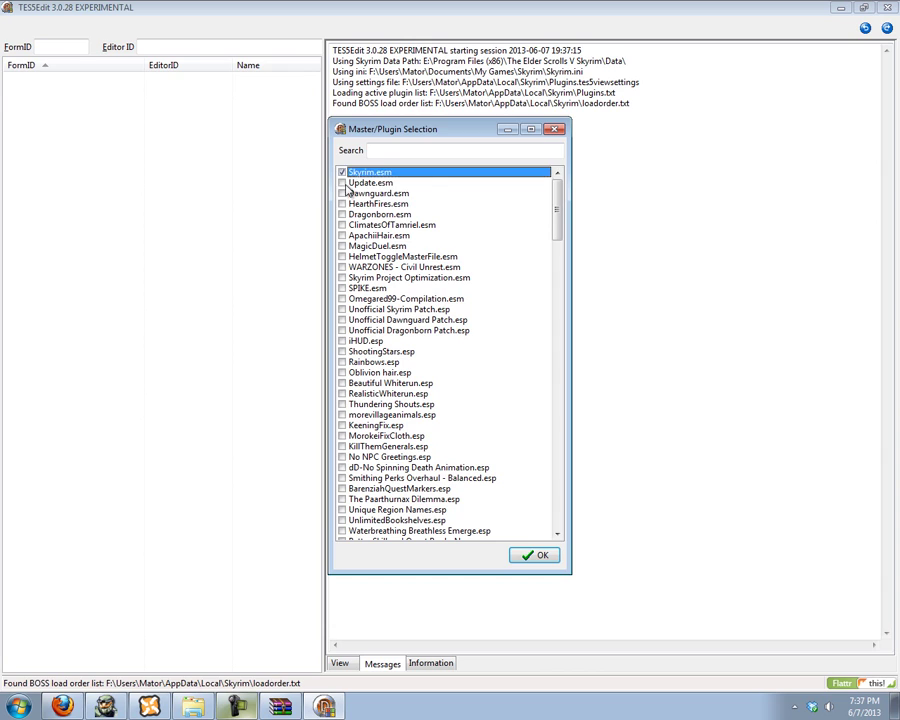
click(342, 183)
click(342, 193)
click(342, 214)
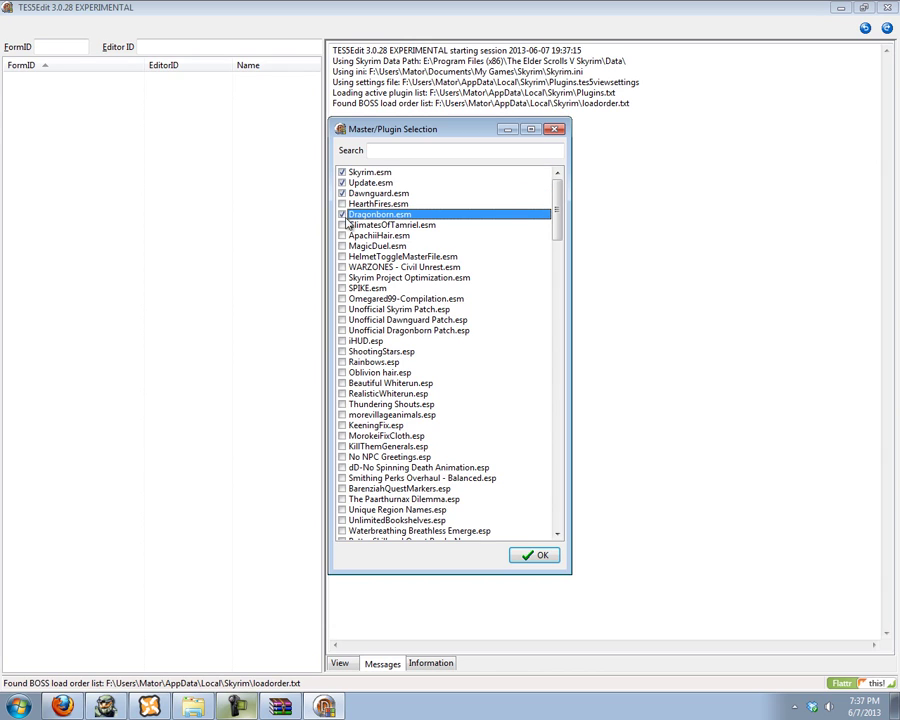
click(342, 298)
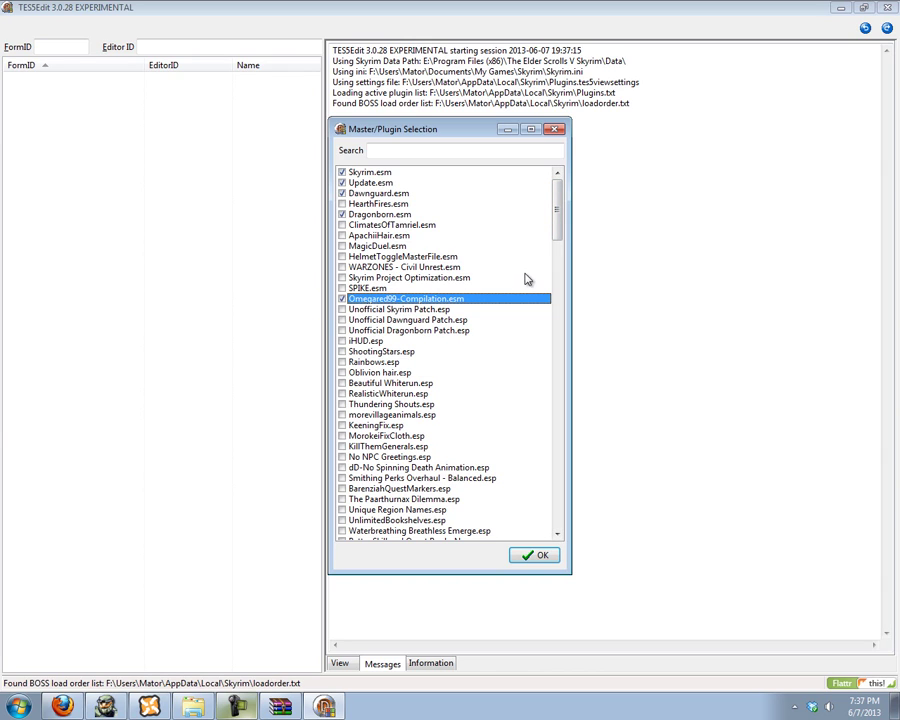
Tick the plugins from SamuraiArmor.esp to Xena.esp, except FMO test2.esp and Berserk Black Swordsman Armor - No Arm.esp, and load the selection.
drag(556, 180, 557, 500)
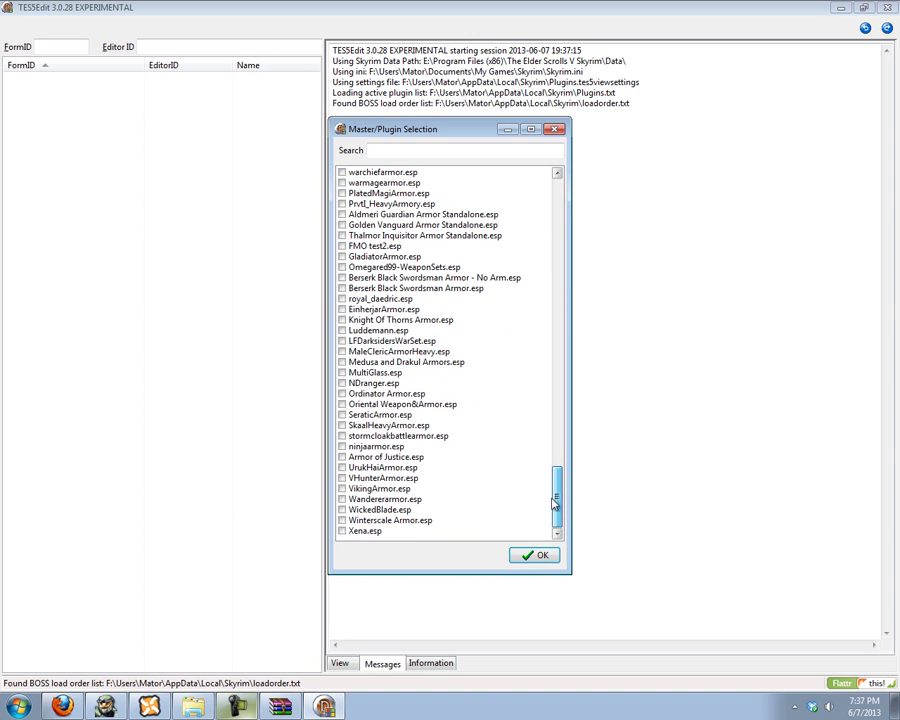
click(343, 520)
click(343, 500)
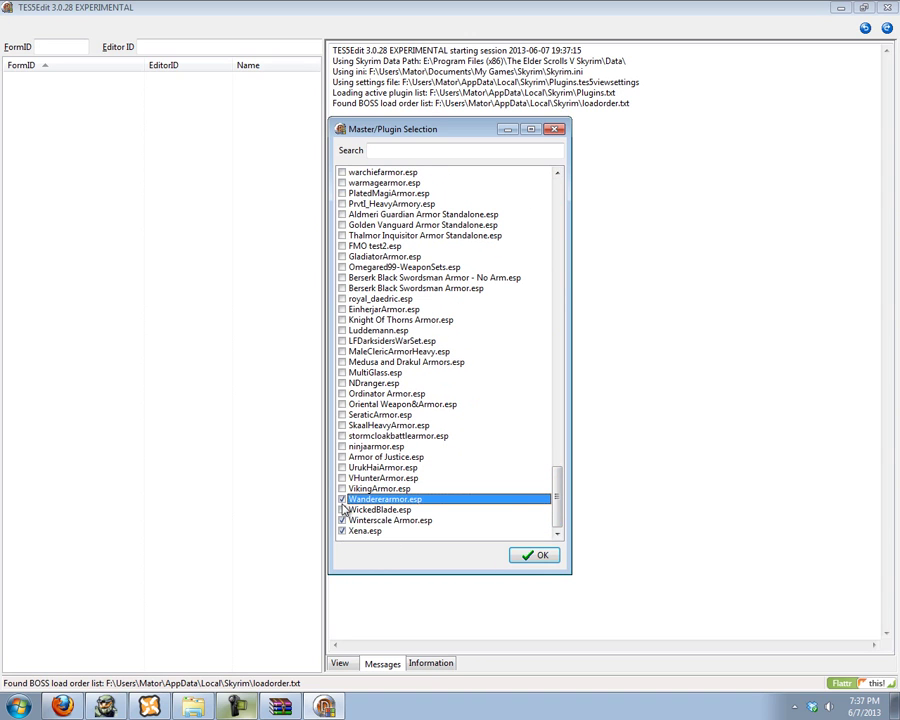
click(343, 510)
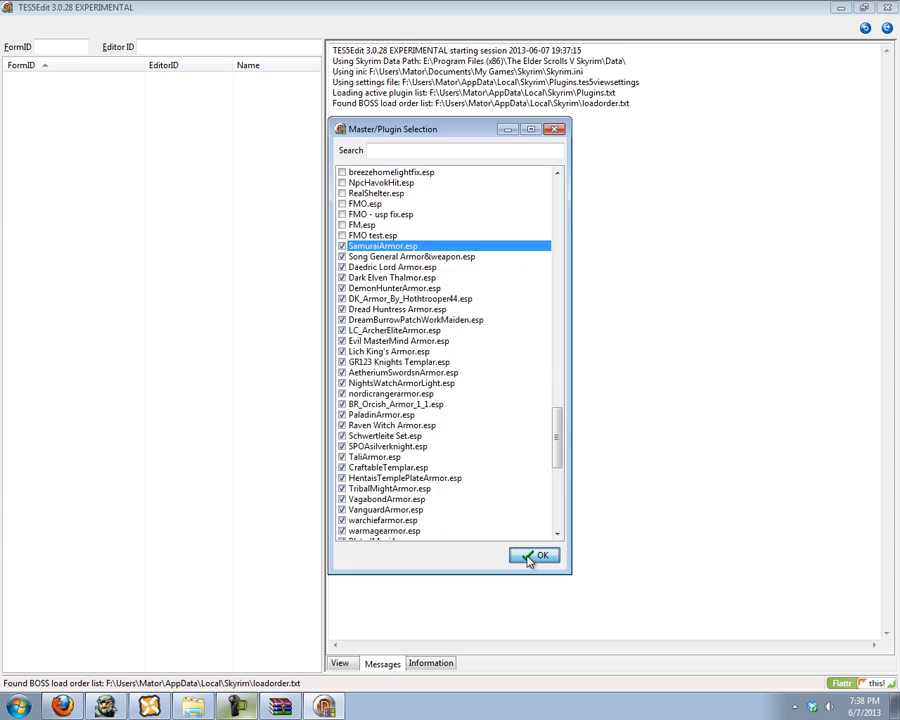
click(530, 557)
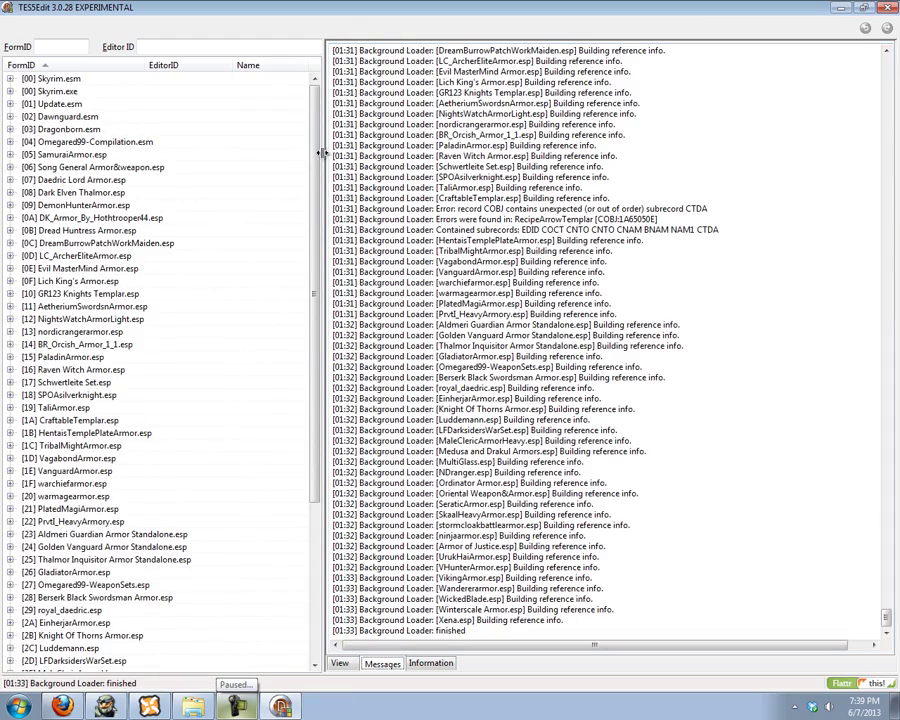
click(318, 258)
drag(318, 258, 318, 80)
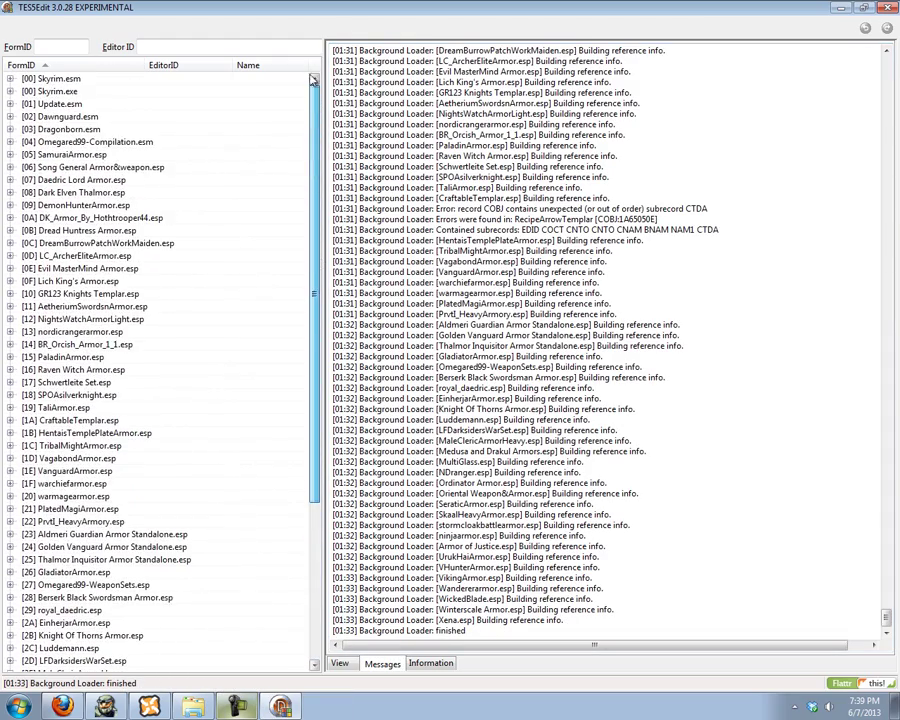
right_click(68, 79)
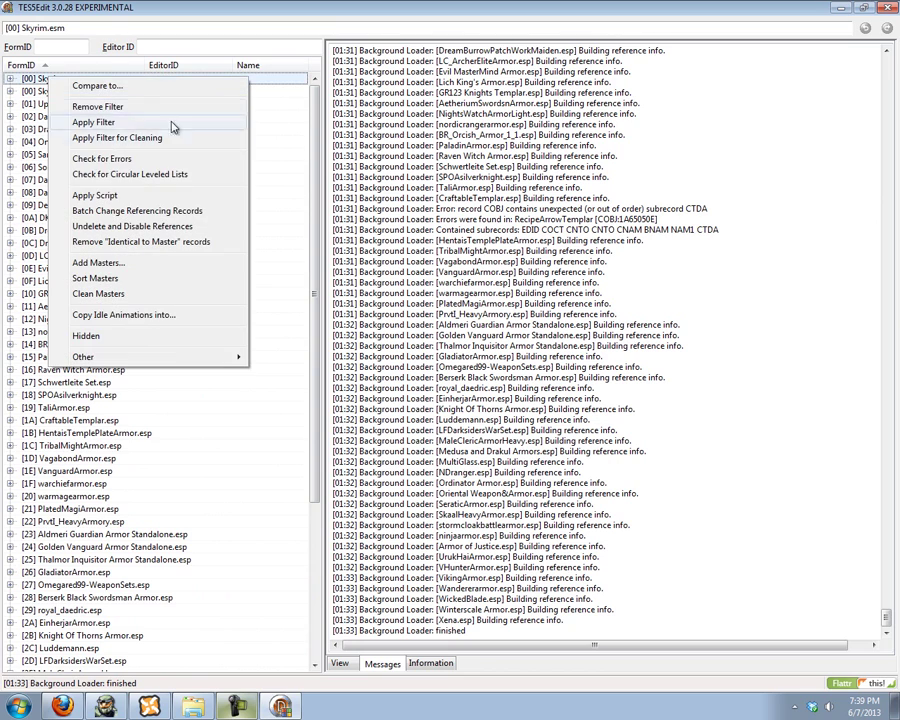
click(112, 195)
click(290, 220)
scroll(291, 219, up, 2)
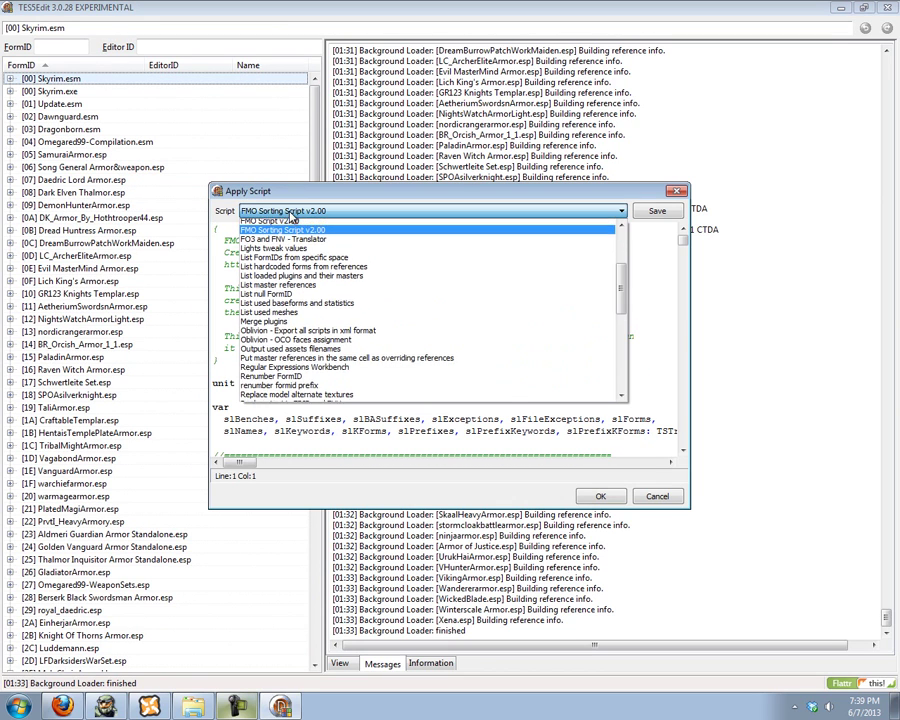
click(293, 218)
key(Escape)
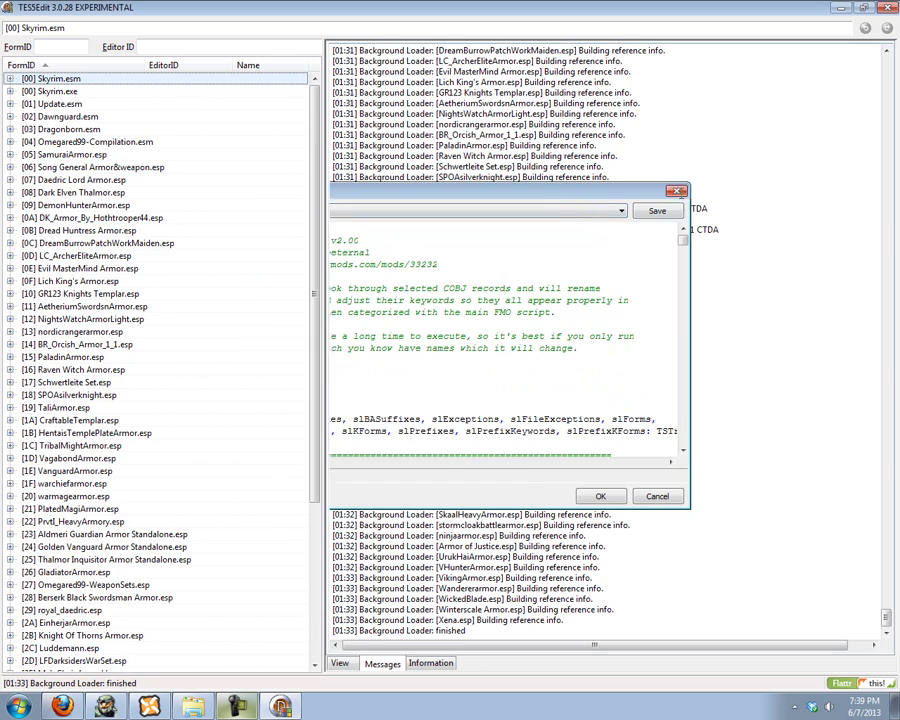
Apply FMO Sorting Script v2.00 to Skyrim.esm.
right_click(56, 83)
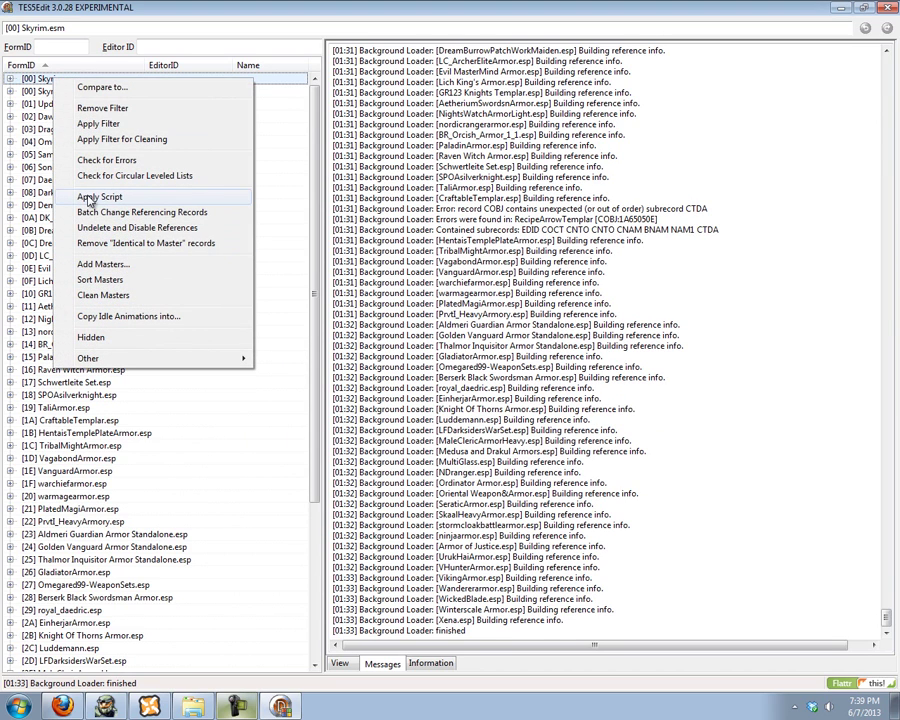
click(90, 199)
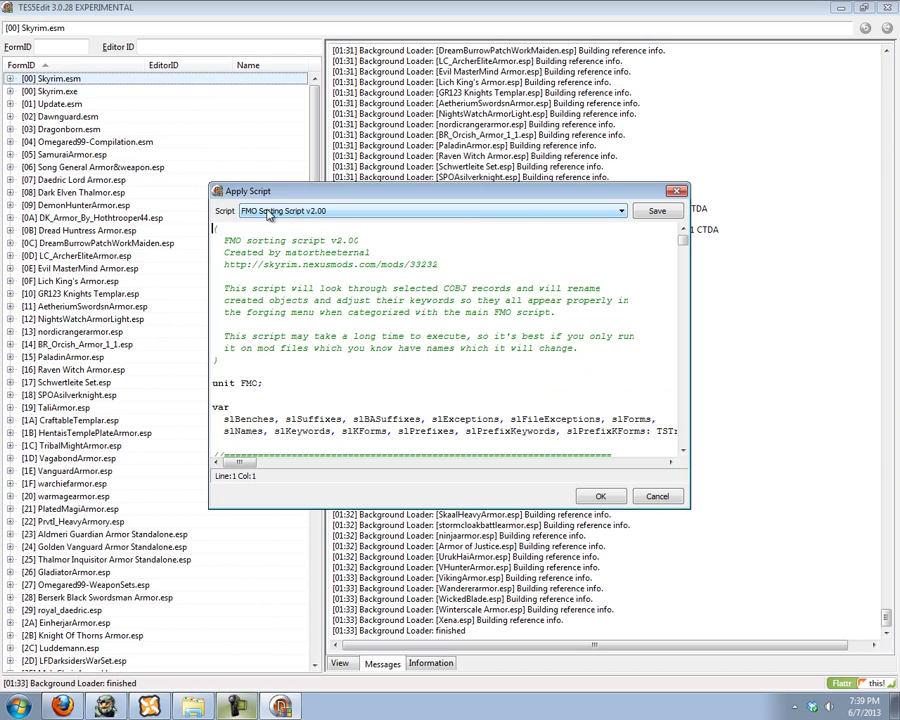
click(257, 213)
scroll(268, 250, up, 2)
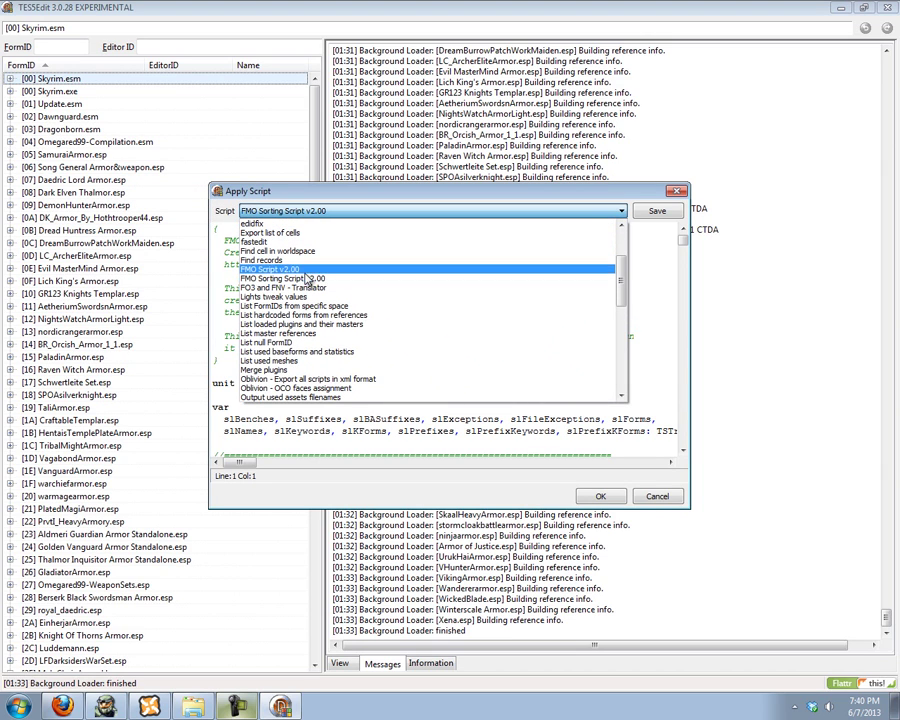
click(323, 284)
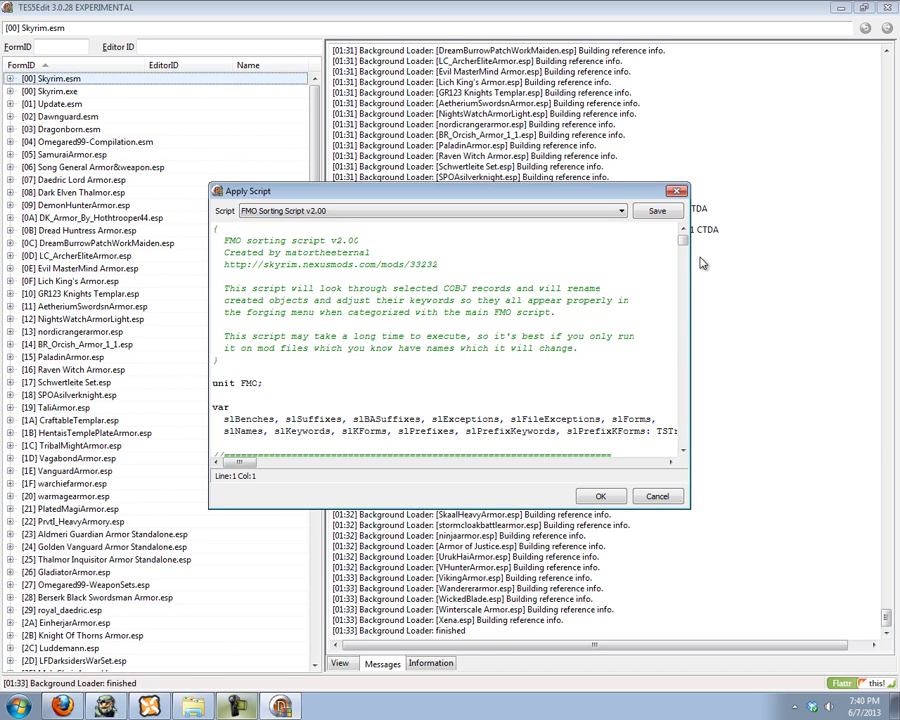
click(604, 497)
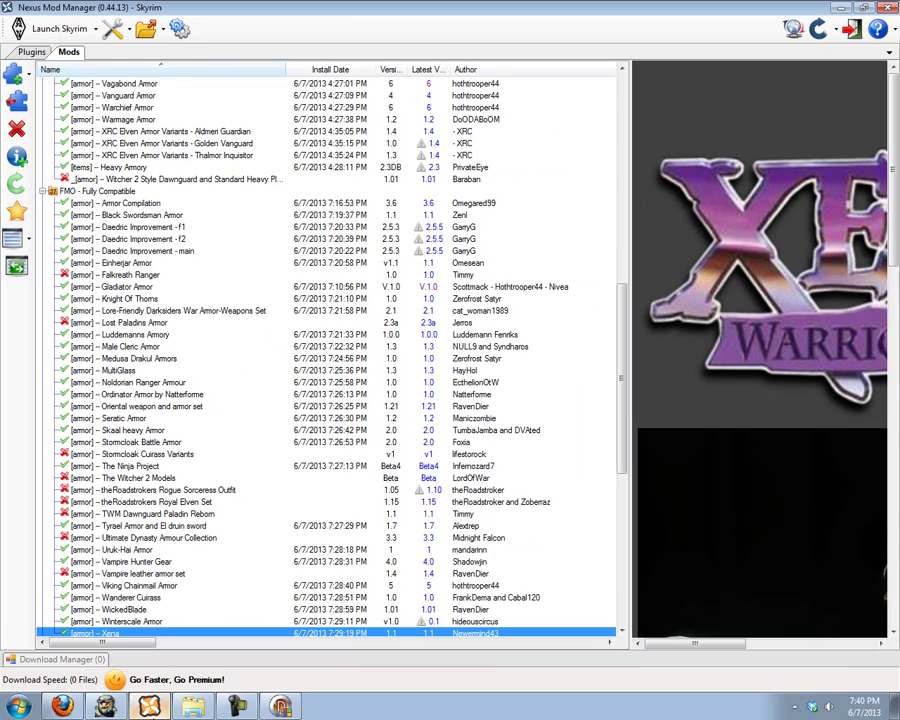
Review the FMO - Flawless mods in Nexus Mod Manager and return to TES5Edit.
scroll(190, 315, up, 7)
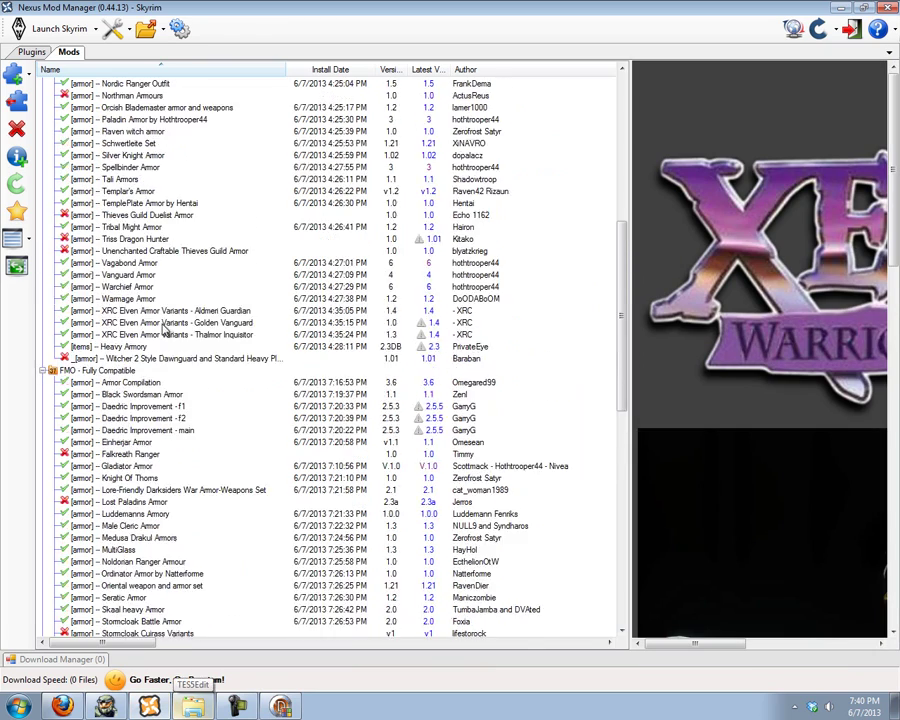
scroll(160, 325, up, 6)
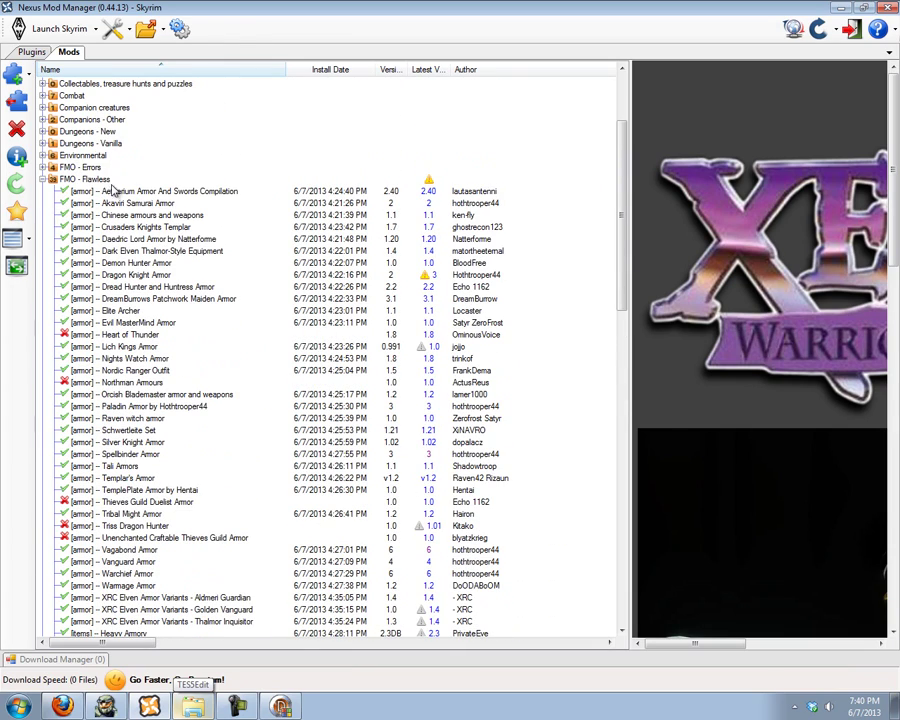
scroll(120, 200, down, 1)
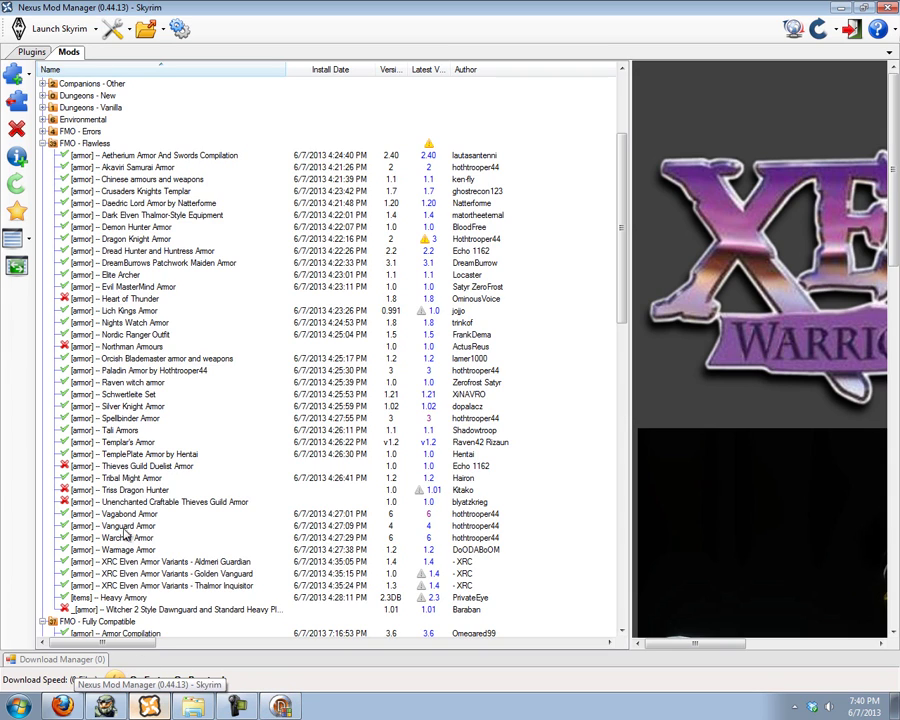
click(268, 692)
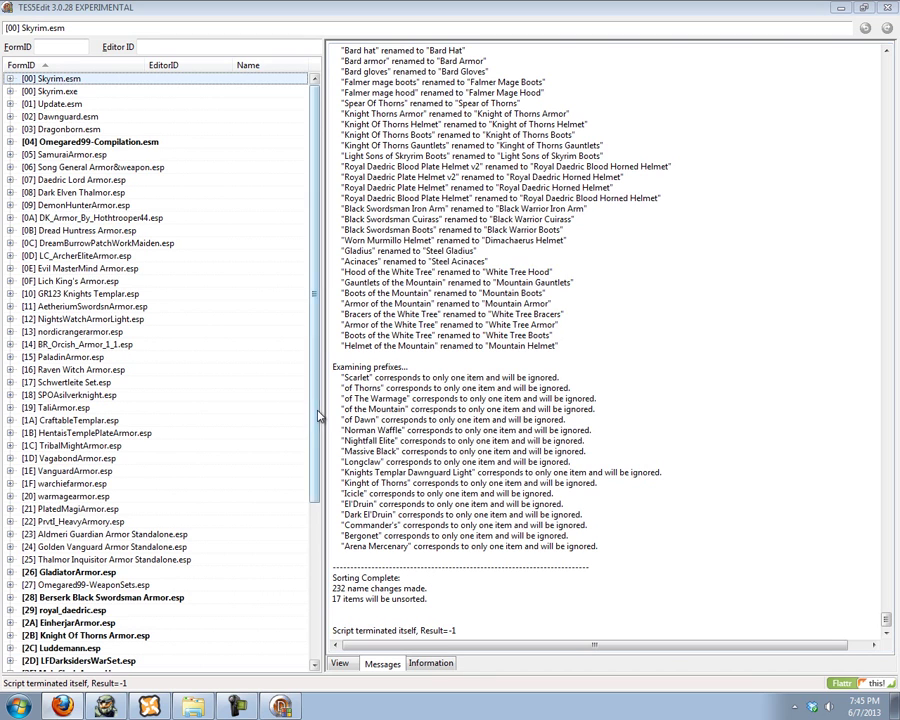
Apply FMO Script v2.00 to Skyrim.esm.
scroll(302, 449, down, 3)
scroll(302, 449, down, 3)
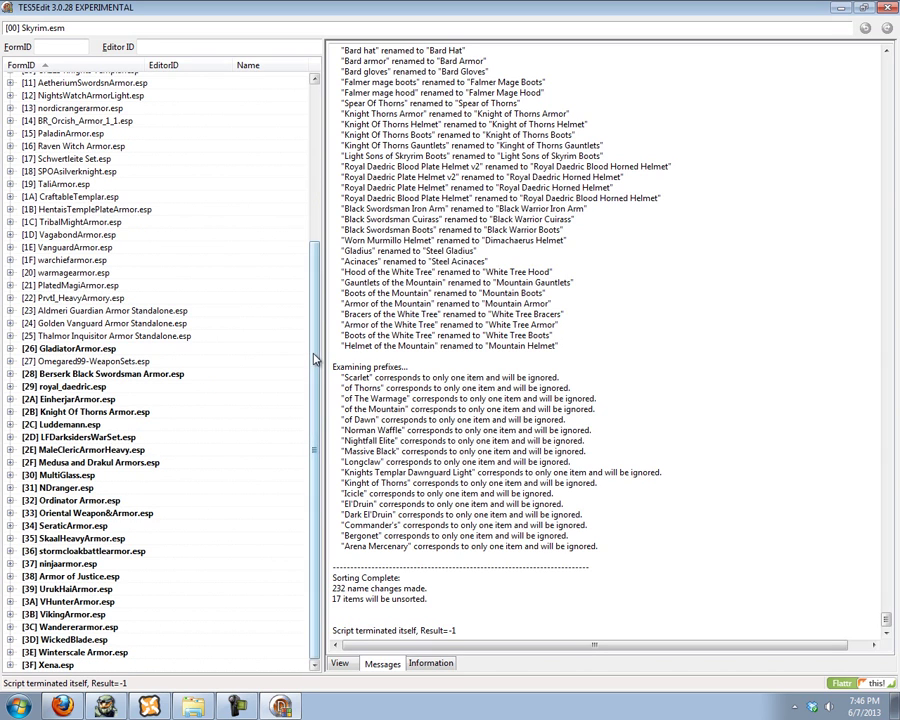
scroll(303, 250, up, 6)
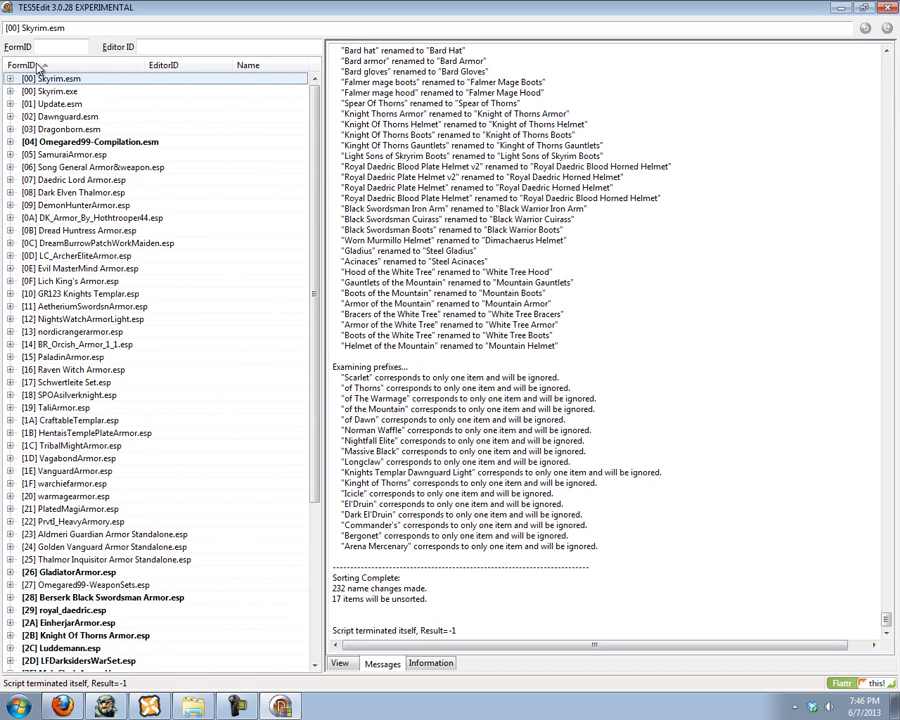
right_click(24, 78)
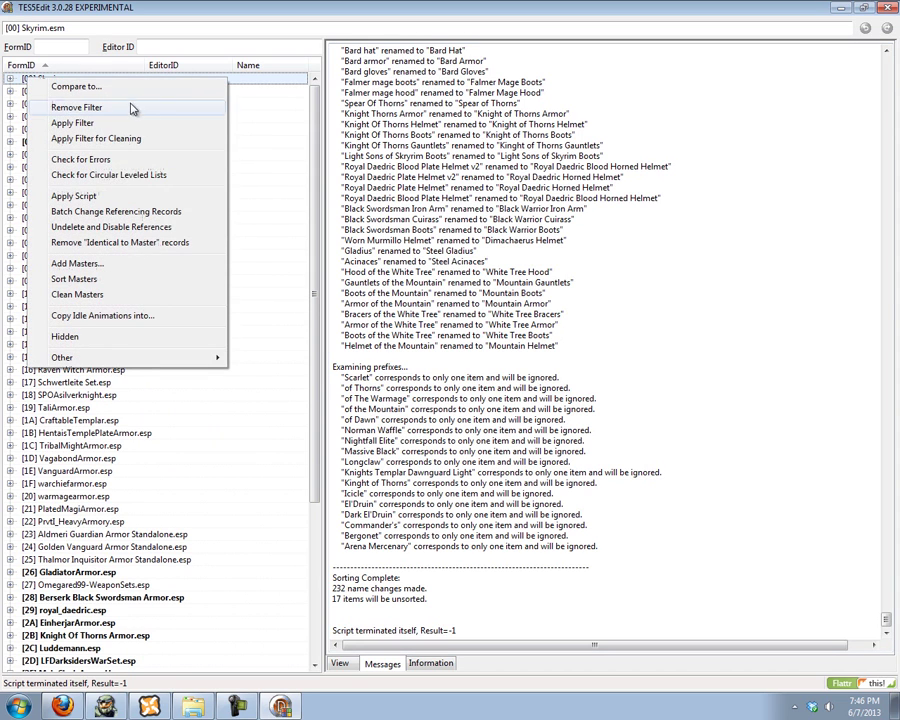
click(72, 197)
click(340, 211)
scroll(276, 240, up, 2)
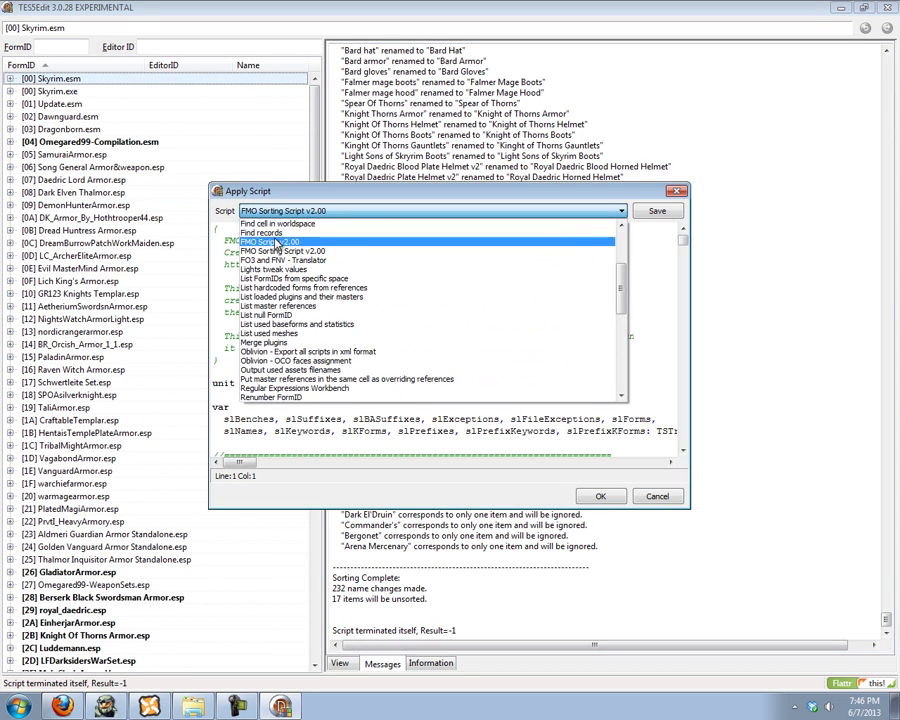
click(276, 240)
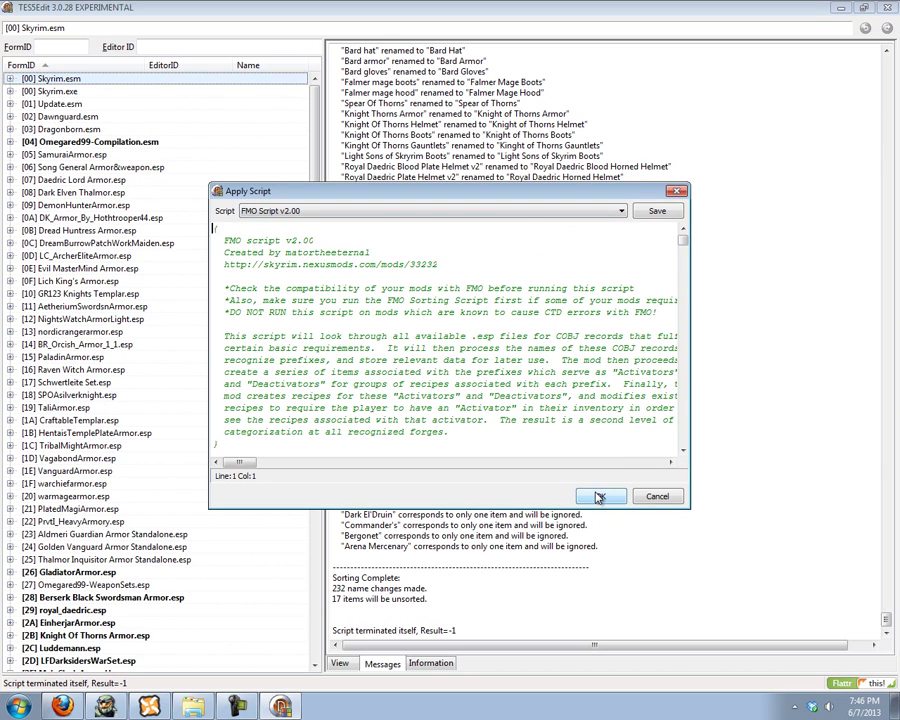
click(600, 497)
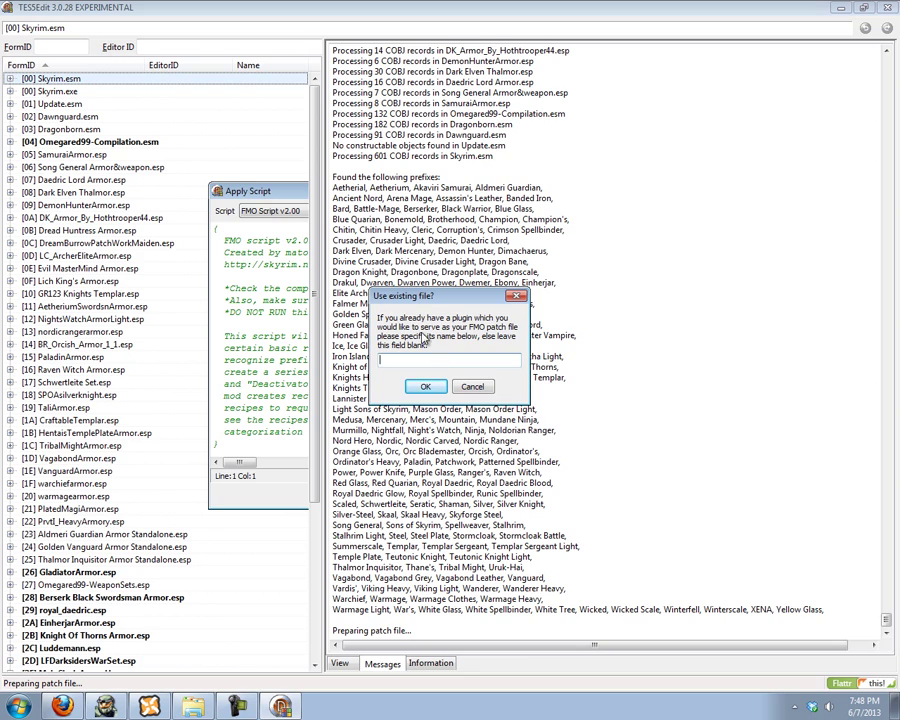
Leave the existing patch plugin name blank, create a new module file named FMO patch test, and decline saving during the script run.
drag(424, 295, 700, 259)
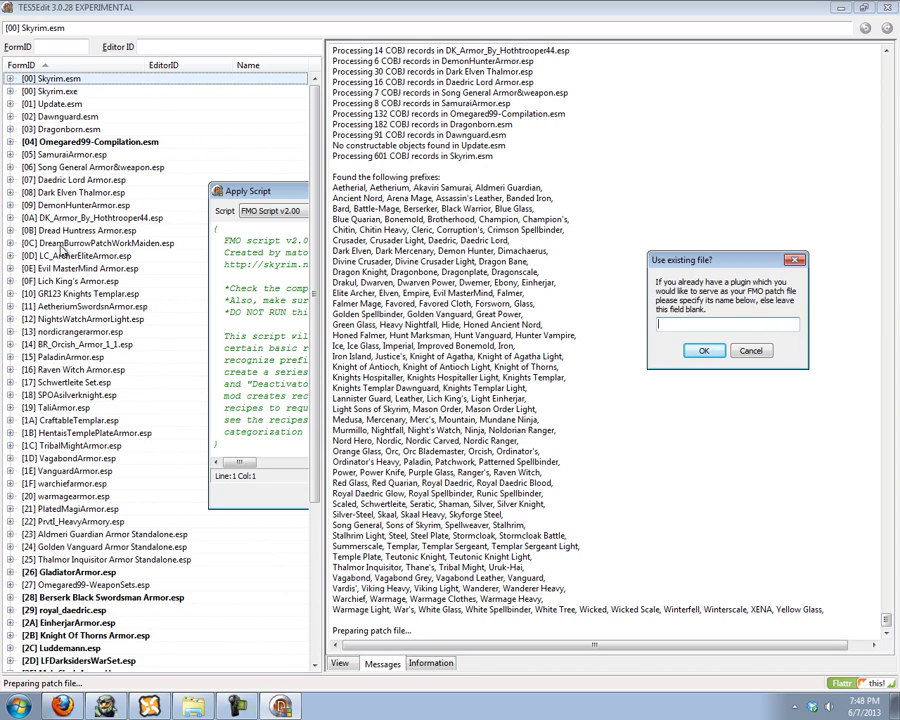
click(708, 352)
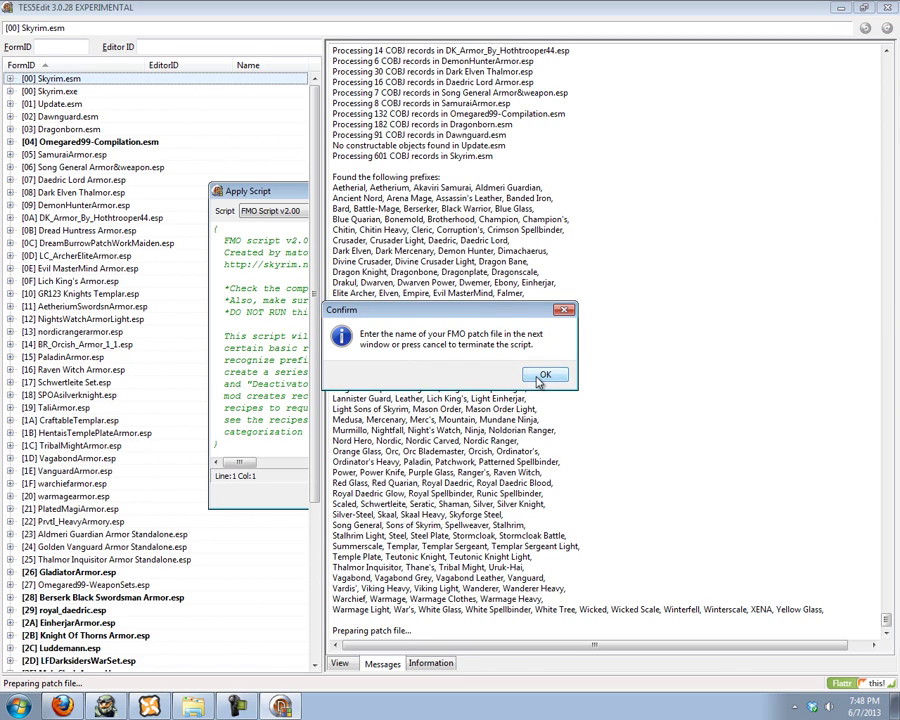
key(Return)
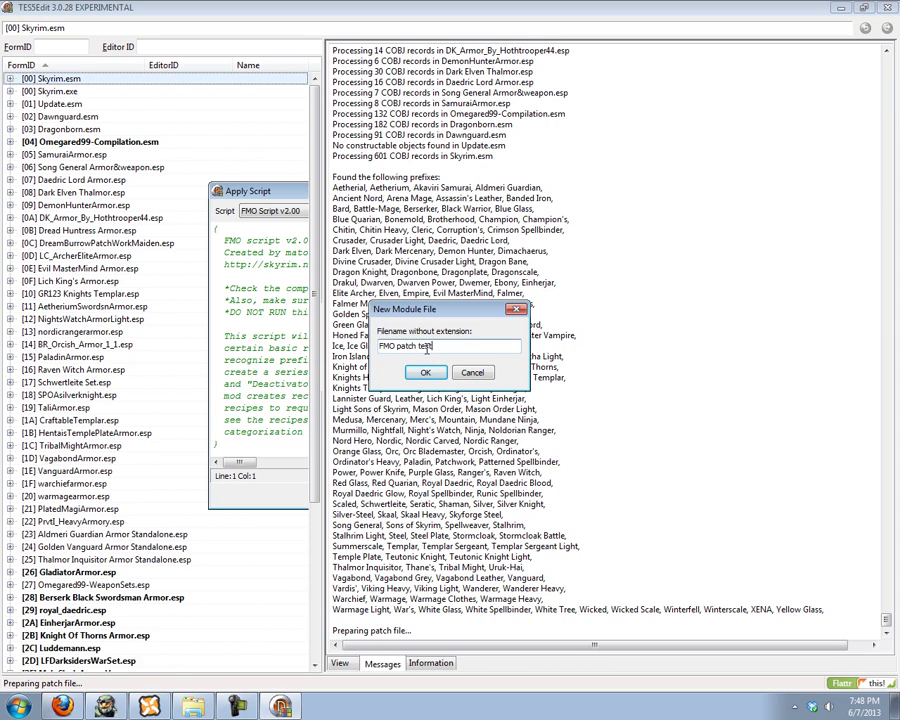
click(420, 374)
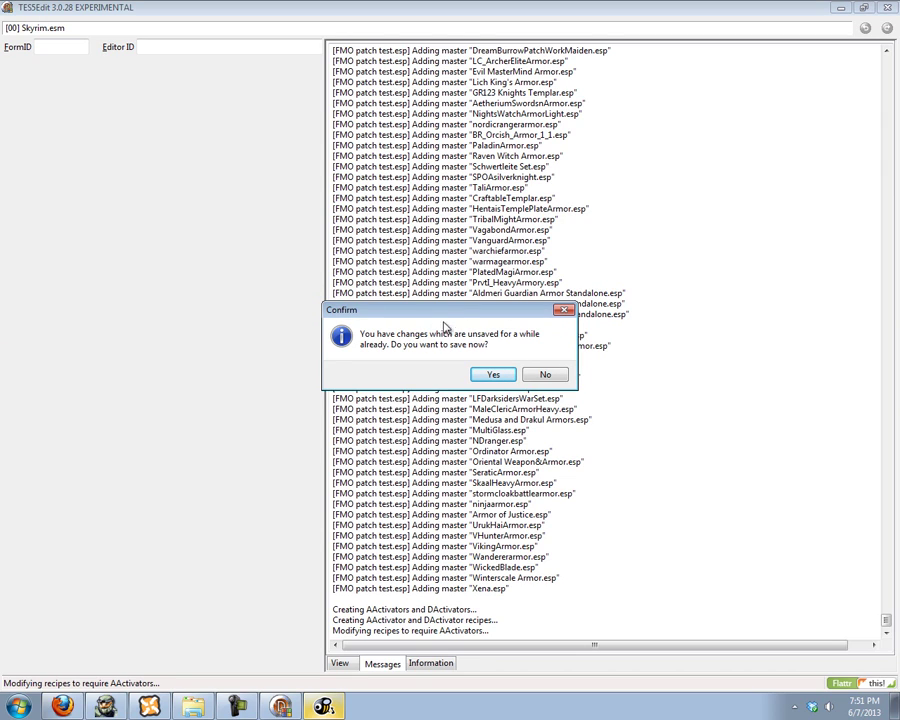
click(548, 376)
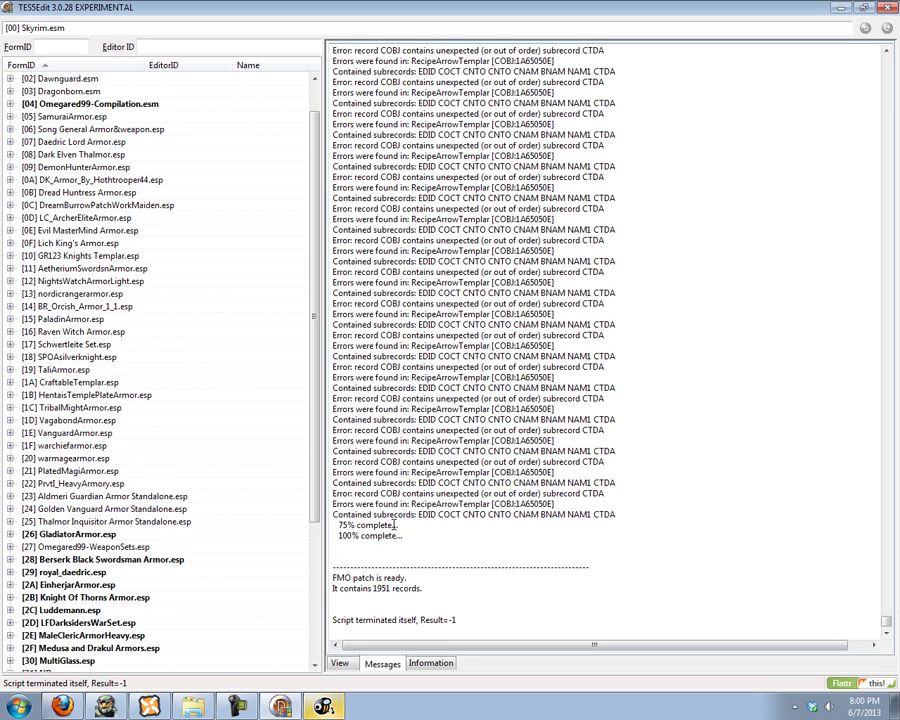
Close TES5Edit and save all changed plugins, including FMO patch test.esp, without backing up the plugins.
scroll(427, 262, down, 4)
scroll(207, 375, down, 2)
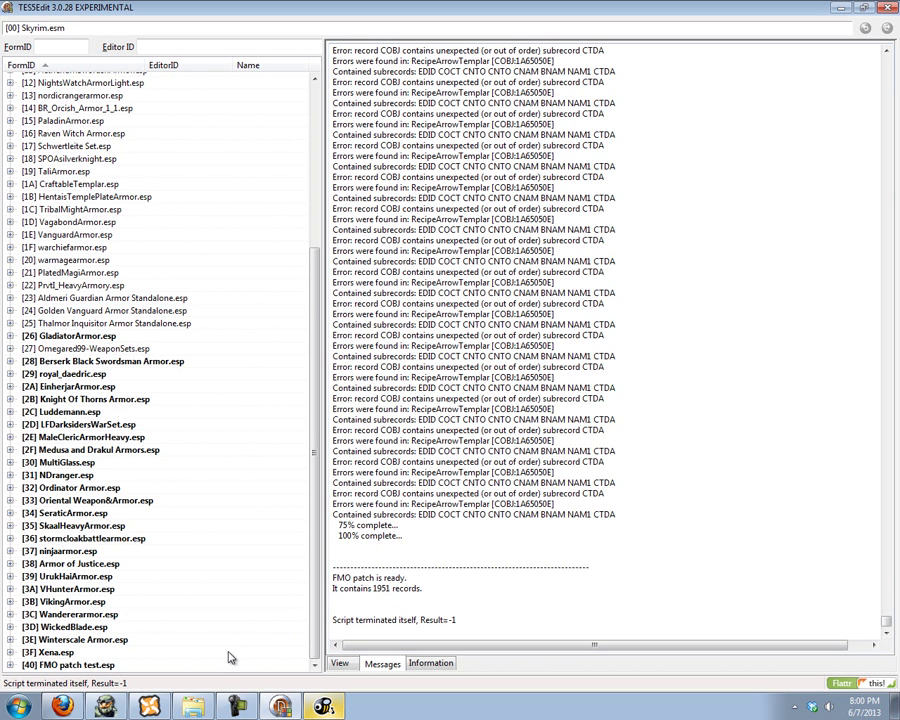
scroll(145, 351, up, 6)
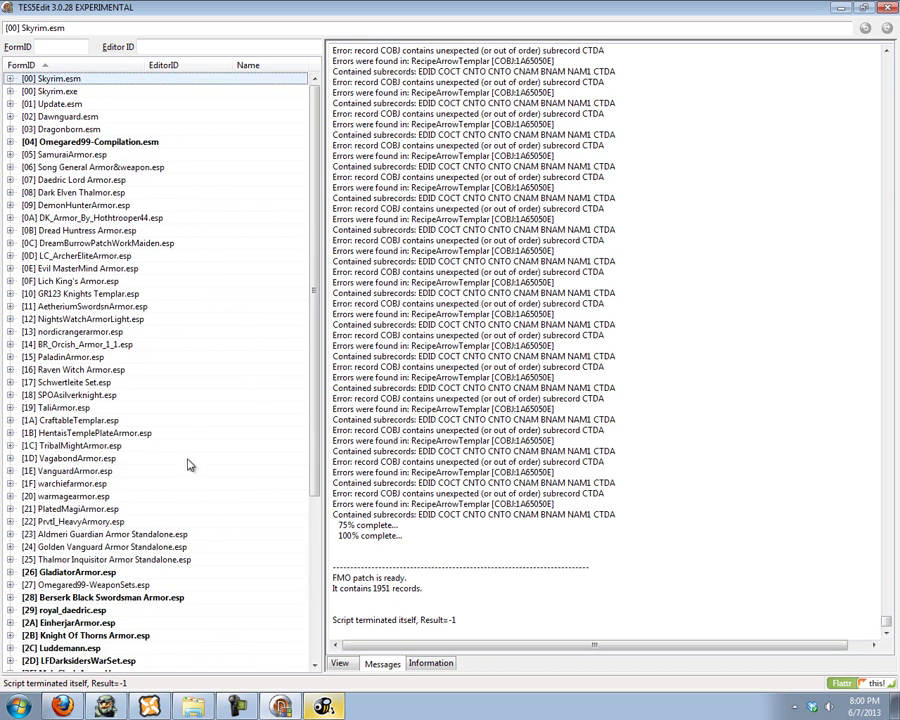
click(890, 7)
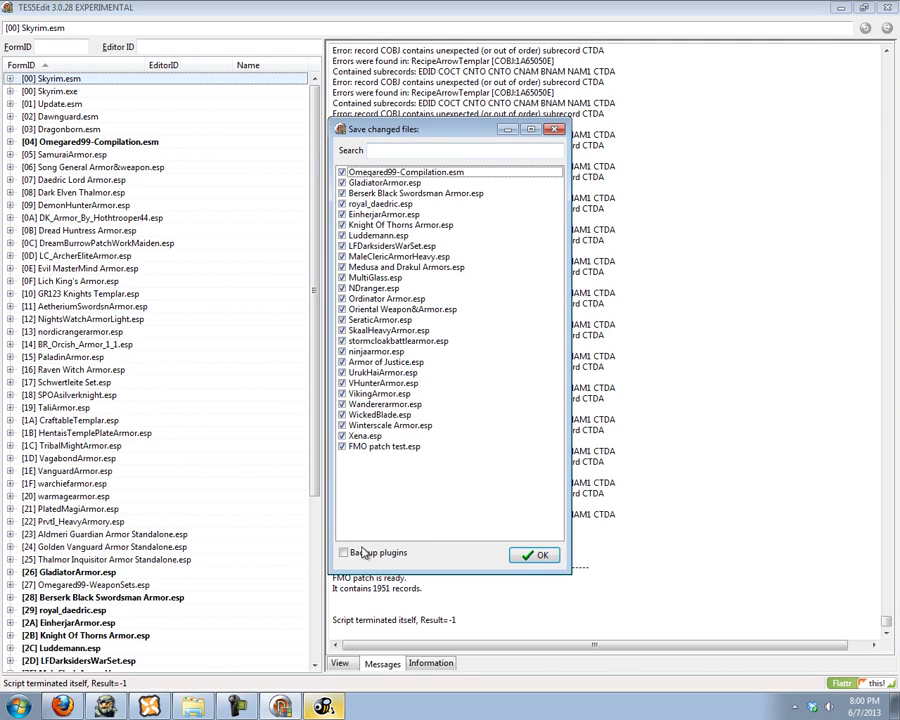
click(342, 553)
click(344, 553)
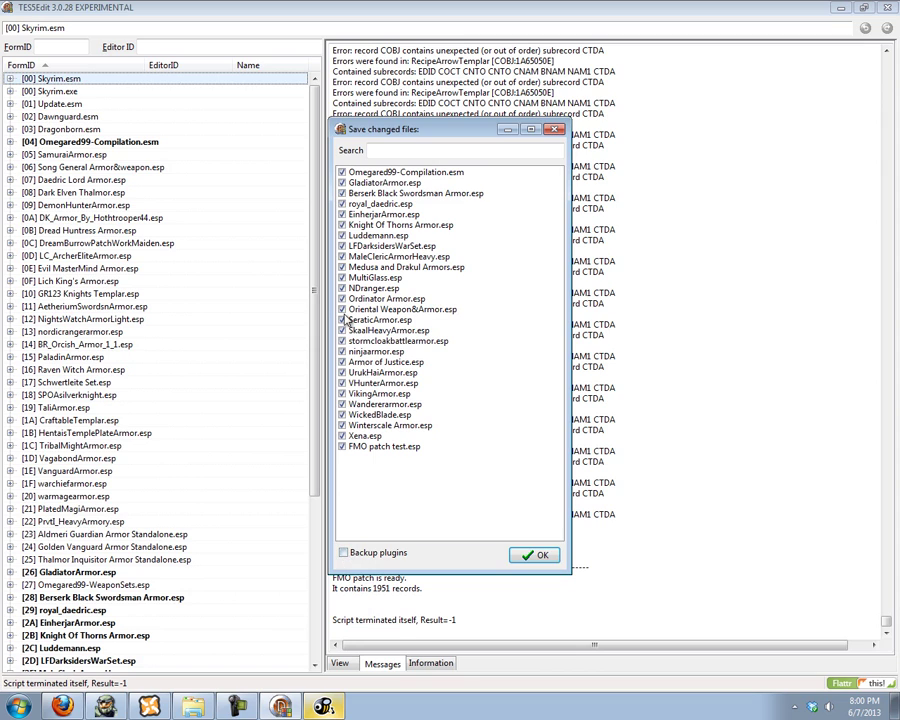
click(535, 556)
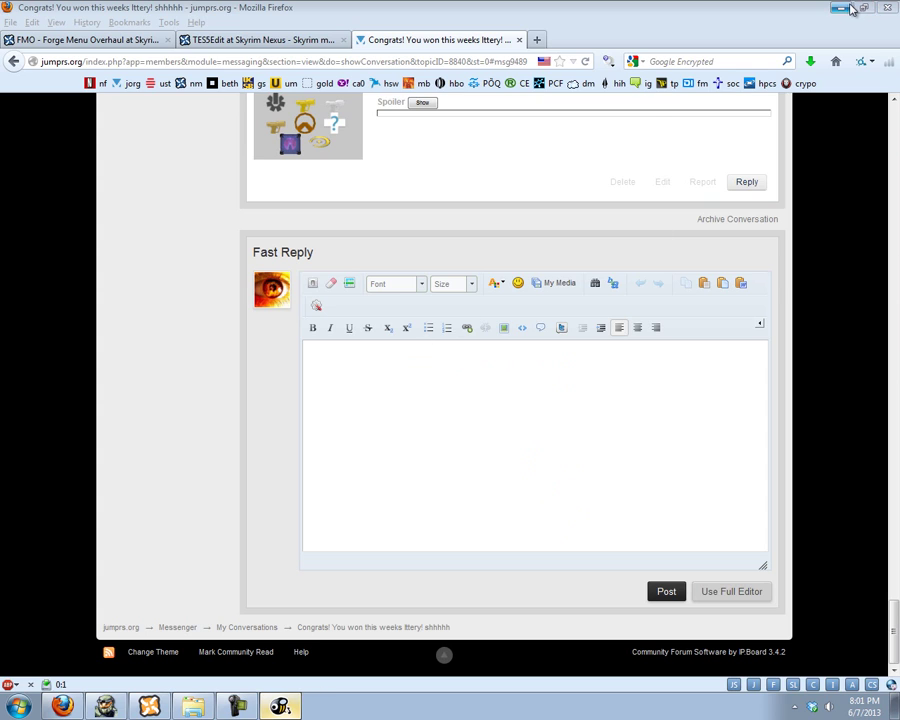
Start Skyrim Launcher from the FMO Video folder on the desktop and open its data files list.
key(super+d)
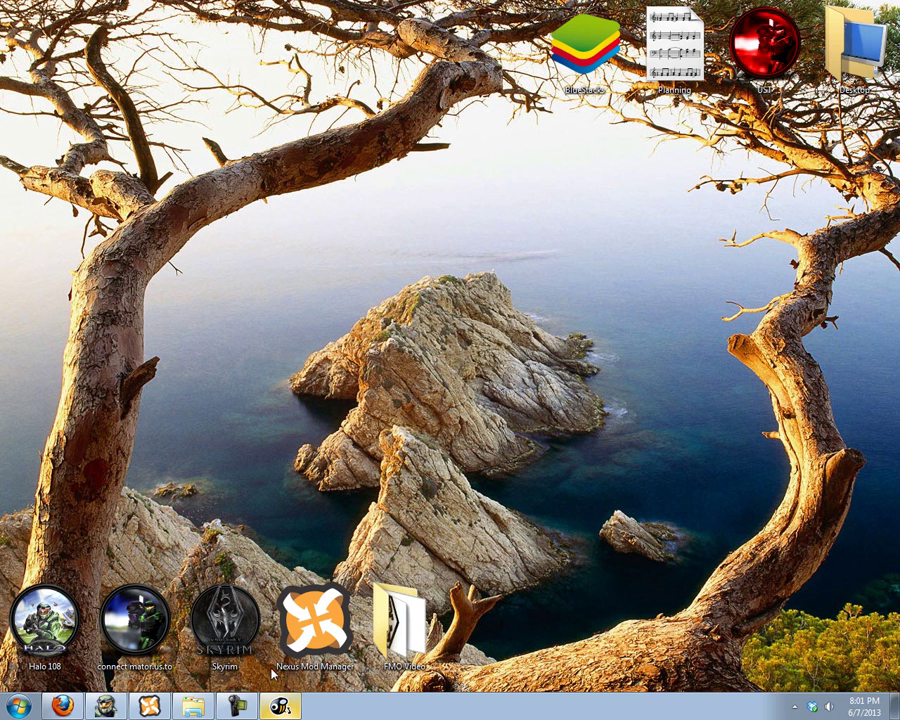
double_click(400, 632)
click(460, 235)
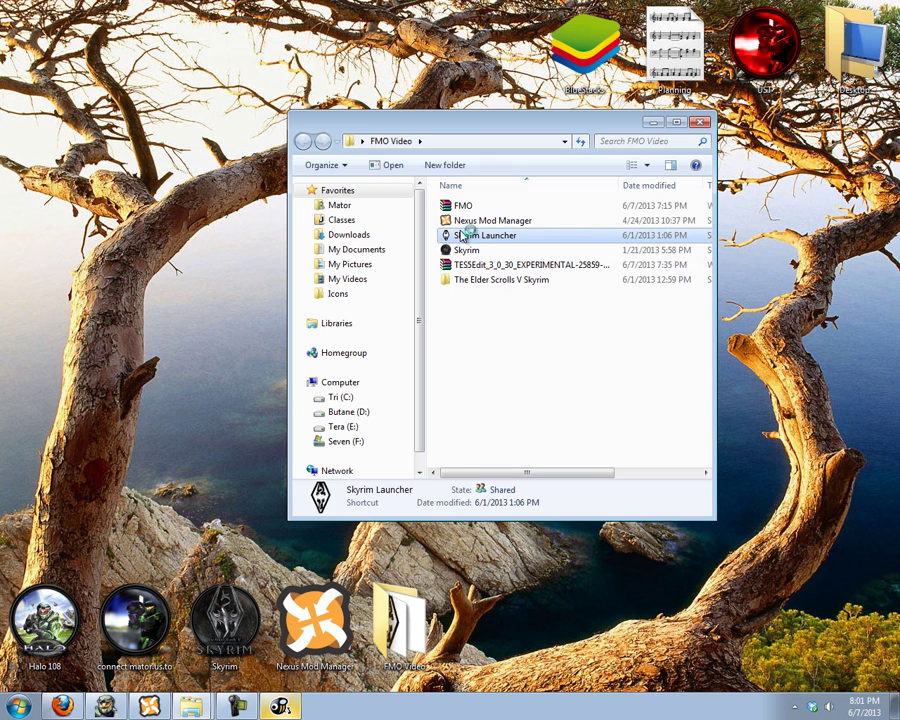
click(690, 358)
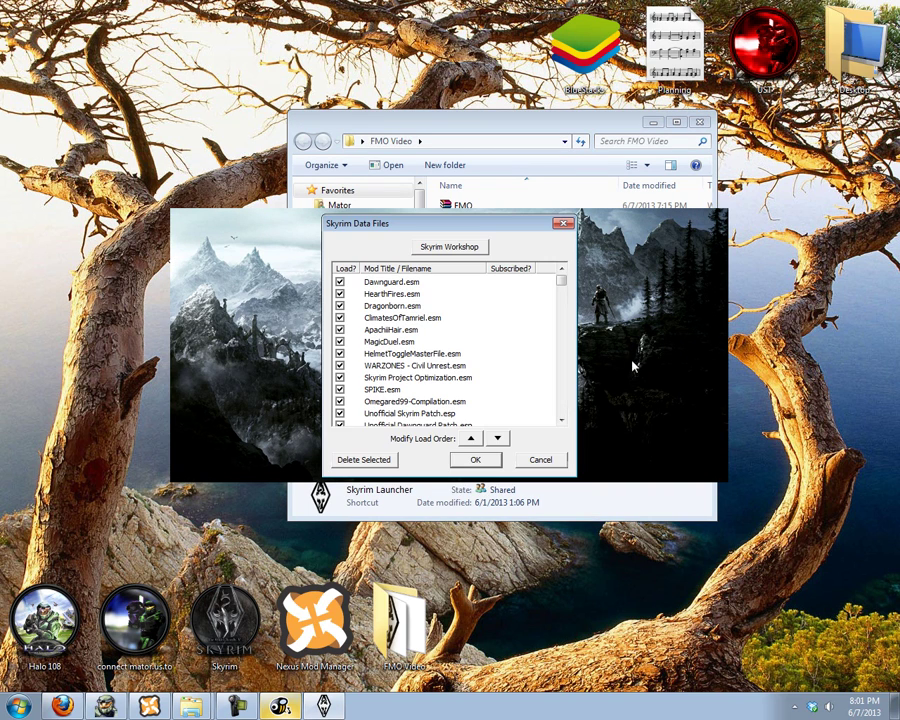
Check that FMO patch test.esp and the armor mods are enabled and examine their load order.
scroll(565, 390, down, 15)
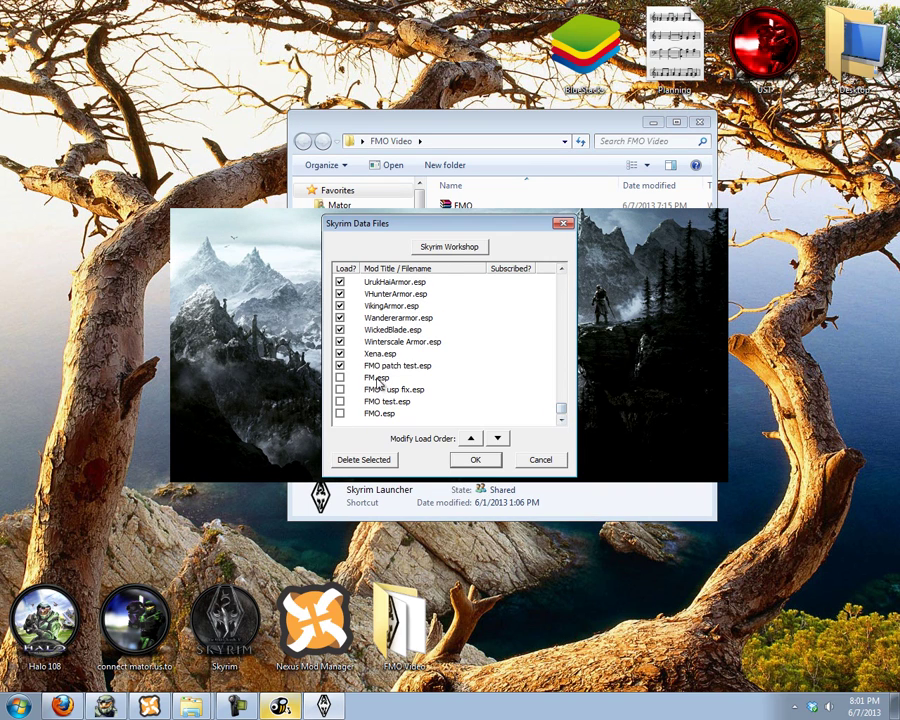
click(385, 366)
scroll(430, 375, up, 1)
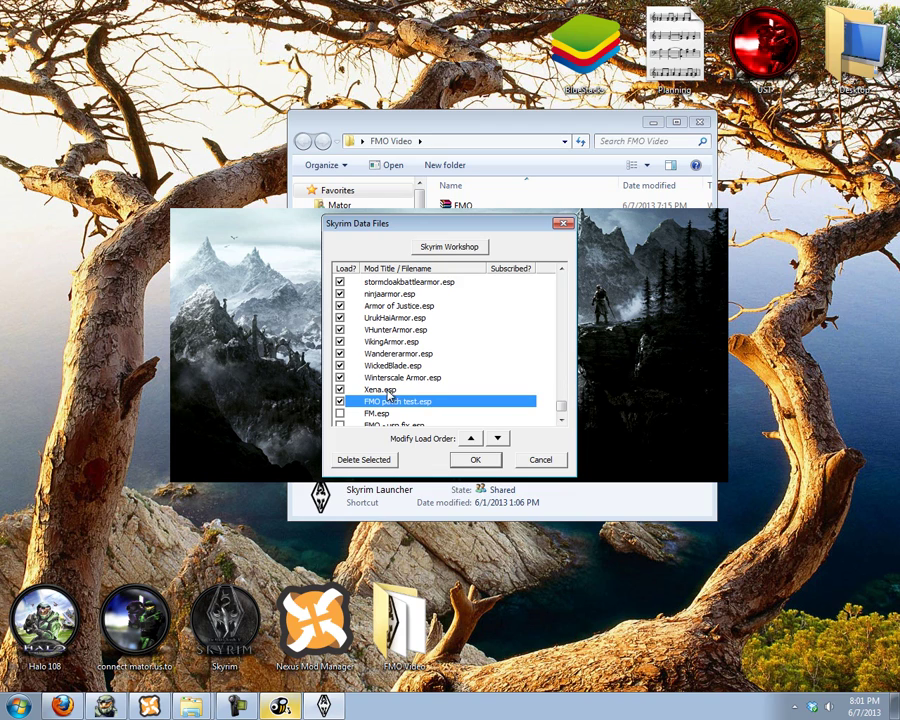
scroll(400, 380, up, 10)
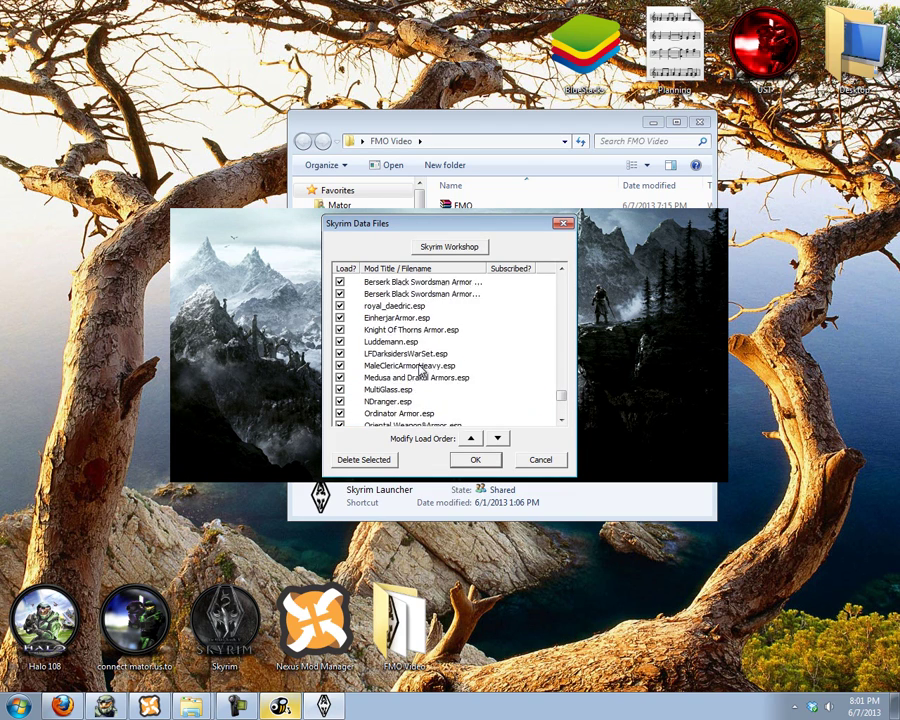
scroll(420, 372, up, 2)
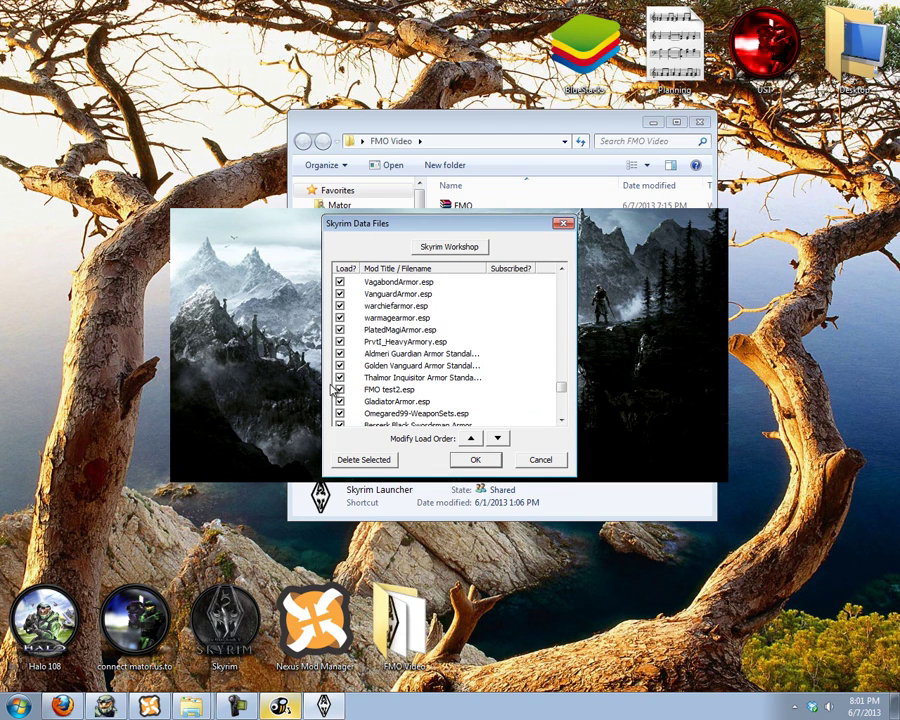
scroll(438, 356, up, 7)
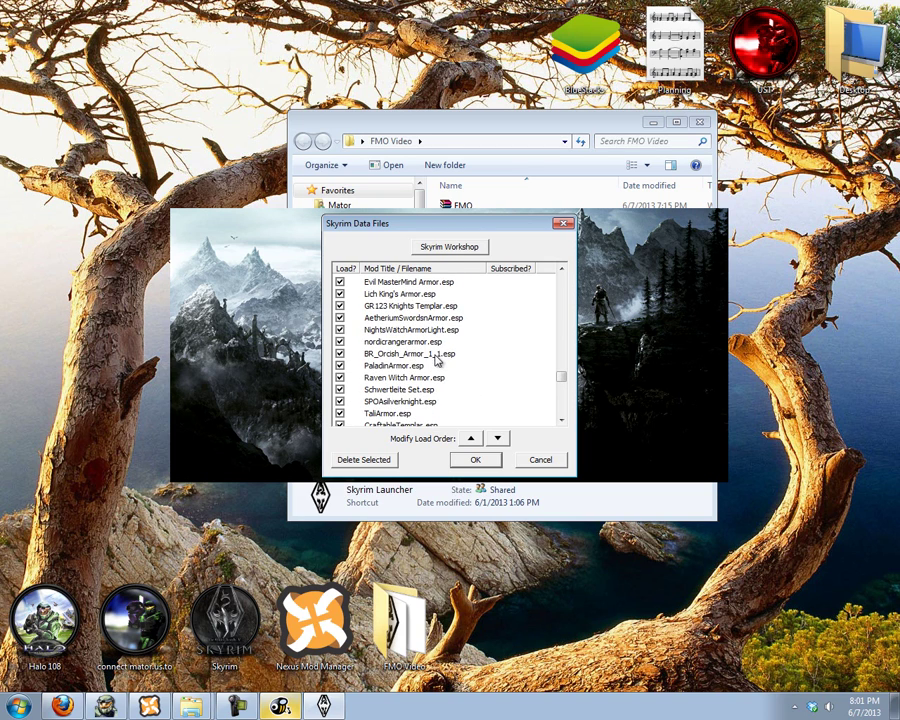
scroll(440, 364, up, 8)
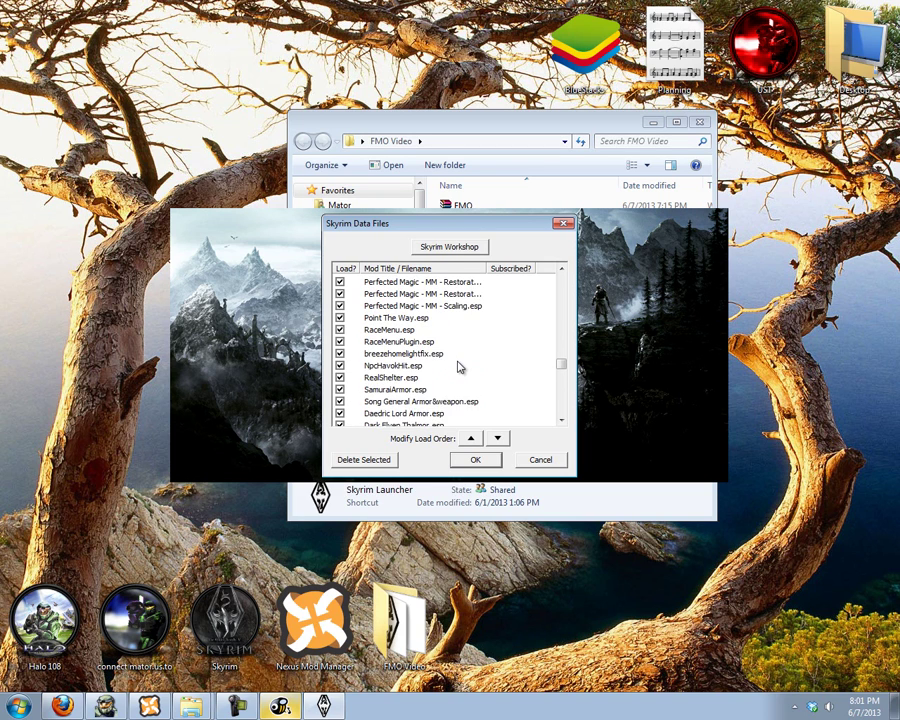
scroll(458, 368, up, 1)
scroll(520, 364, down, 1)
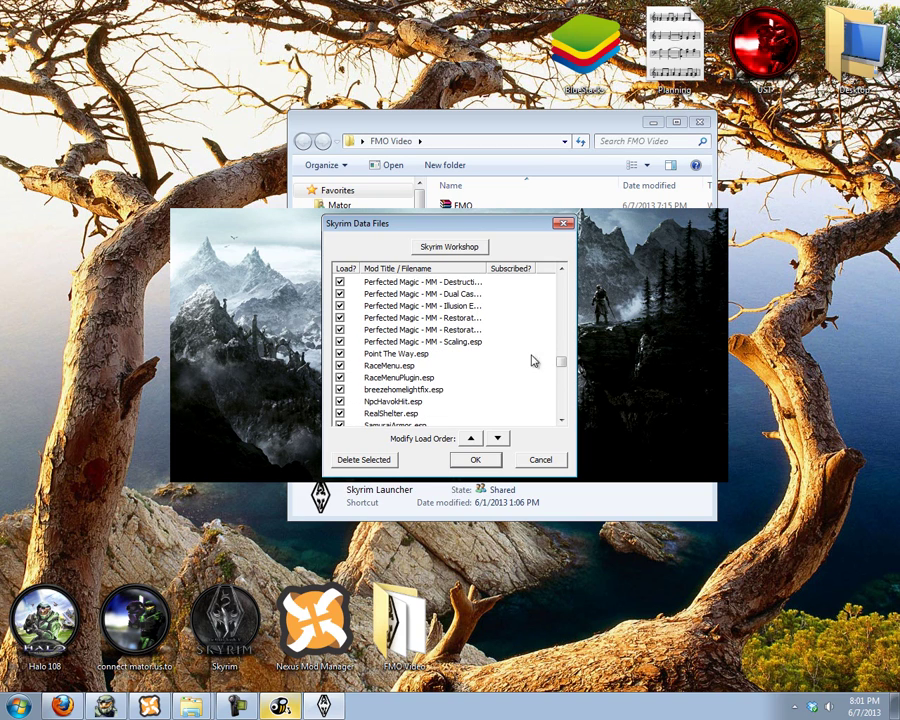
Accept the data files list, exit the launcher, and start Skyrim from its shortcut in the FMO Video folder.
click(466, 460)
click(667, 418)
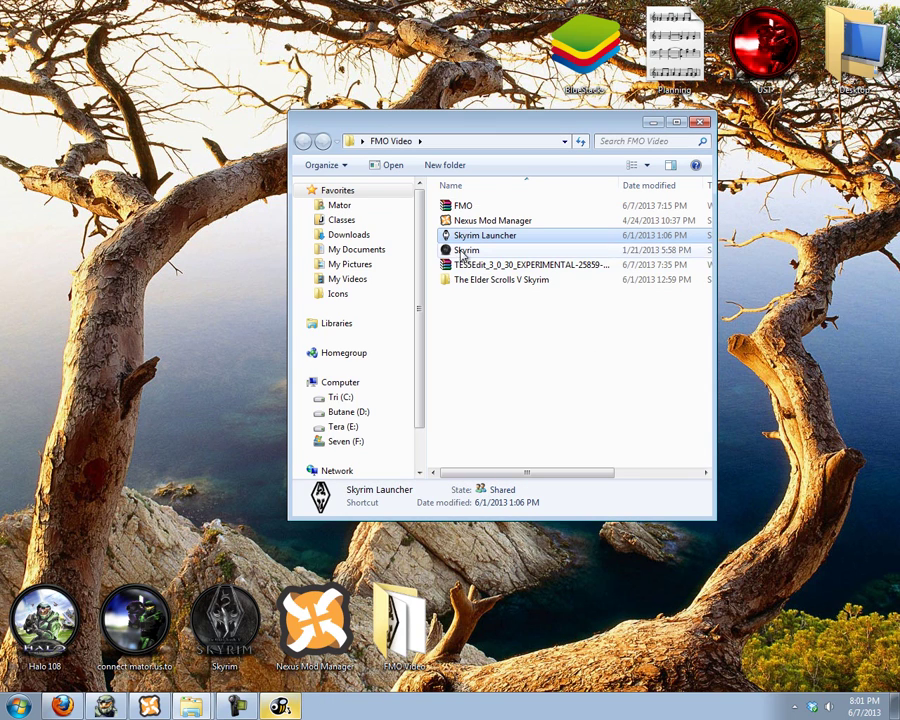
click(463, 251)
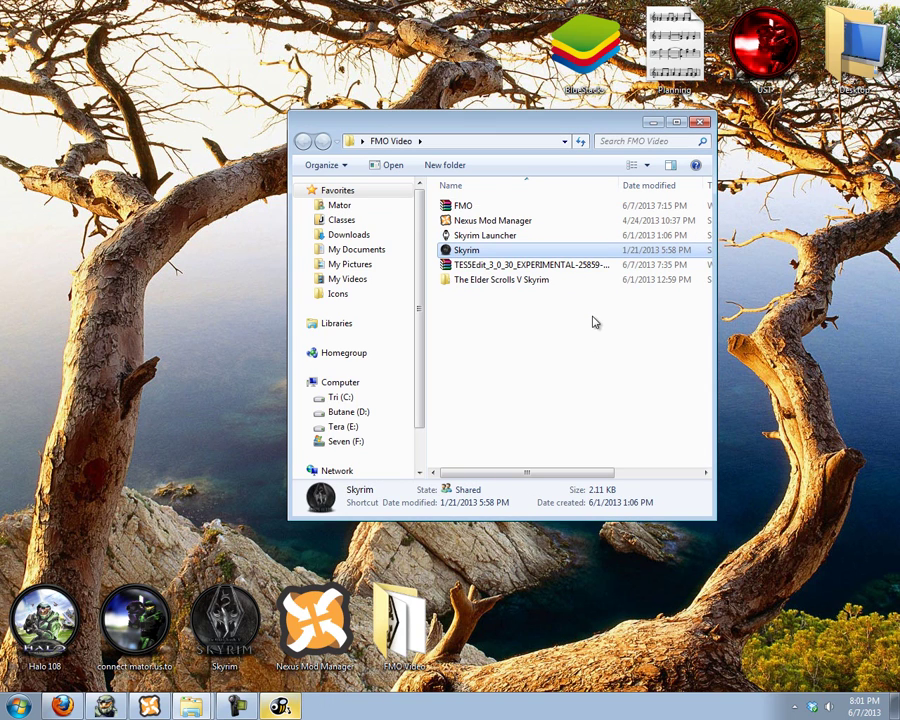